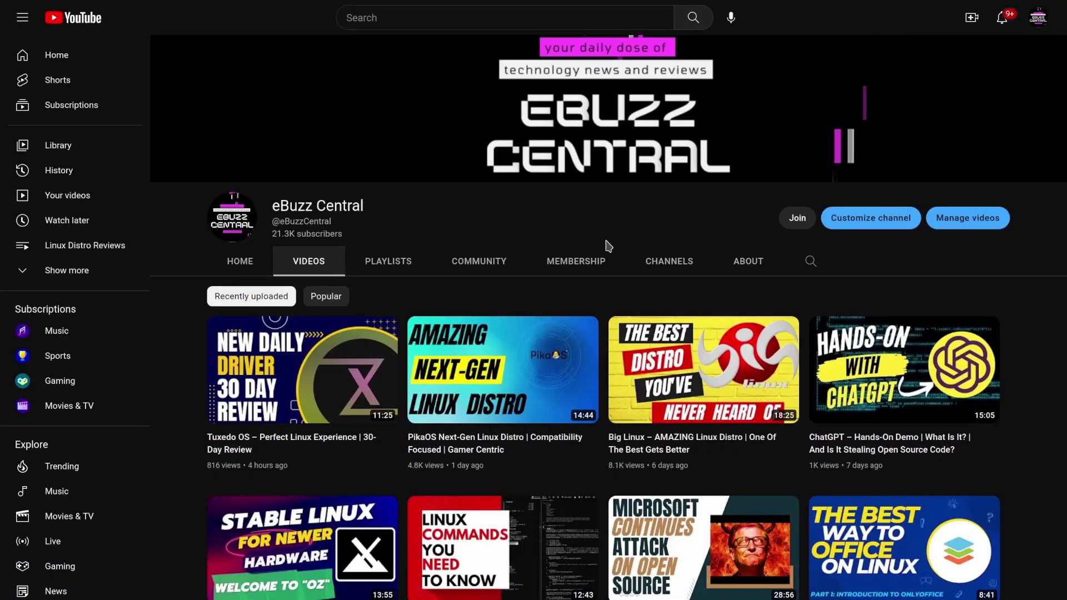
- Glance at the channel's membership options, then scroll the RebornOS home page to the Why RebornOS? cards
click(798, 220)
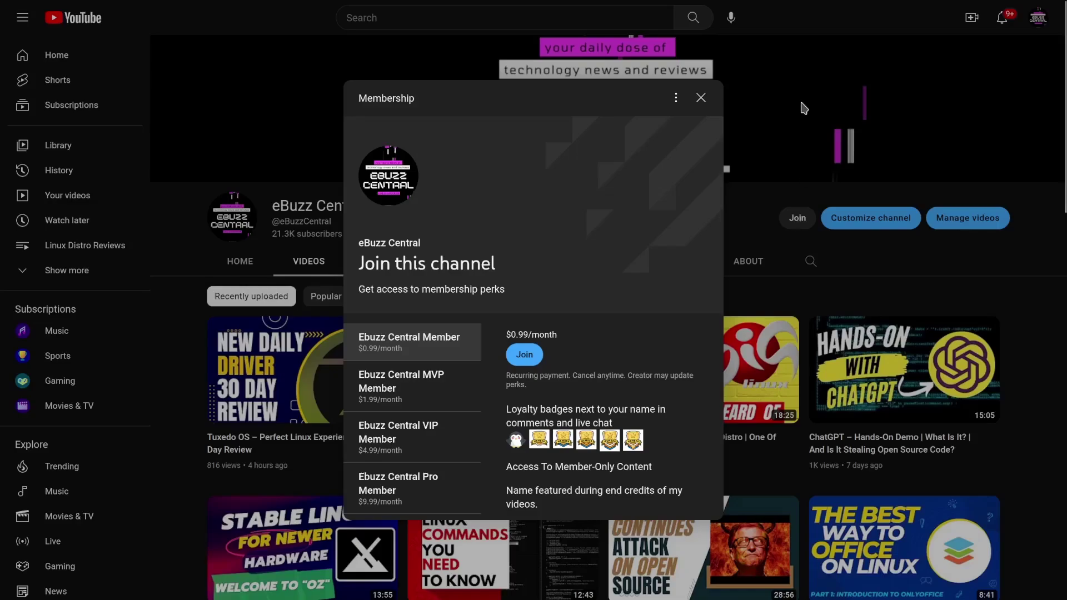
click(700, 98)
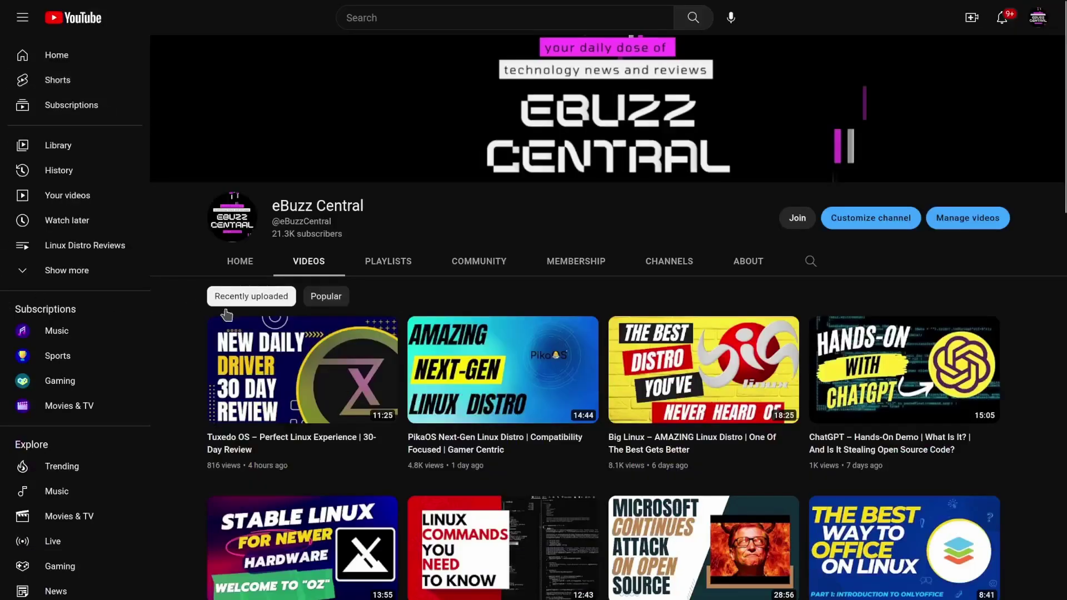
mouse_move(222, 462)
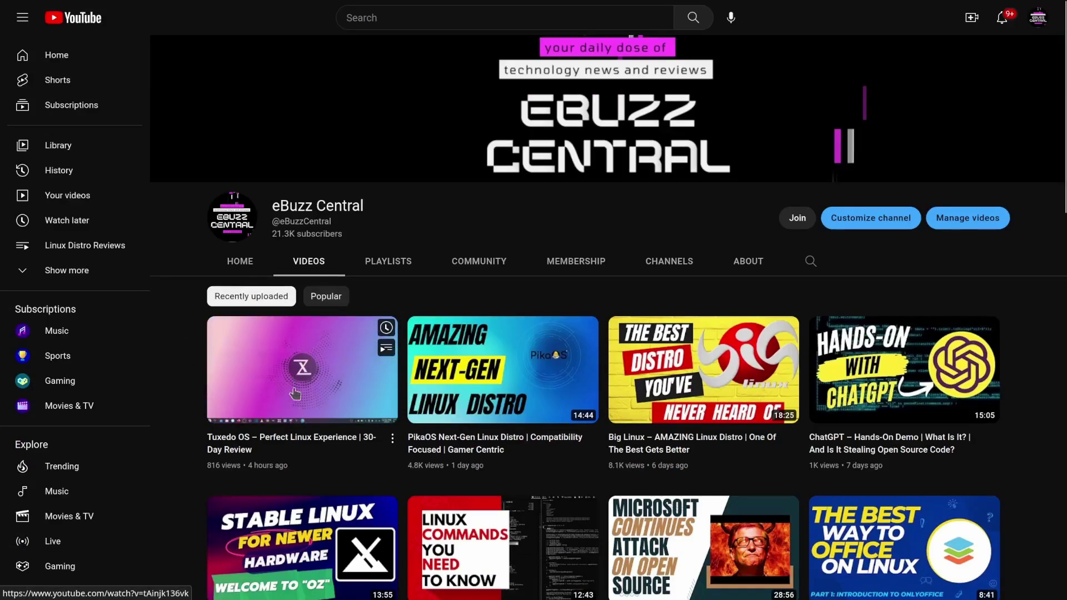
mouse_move(471, 356)
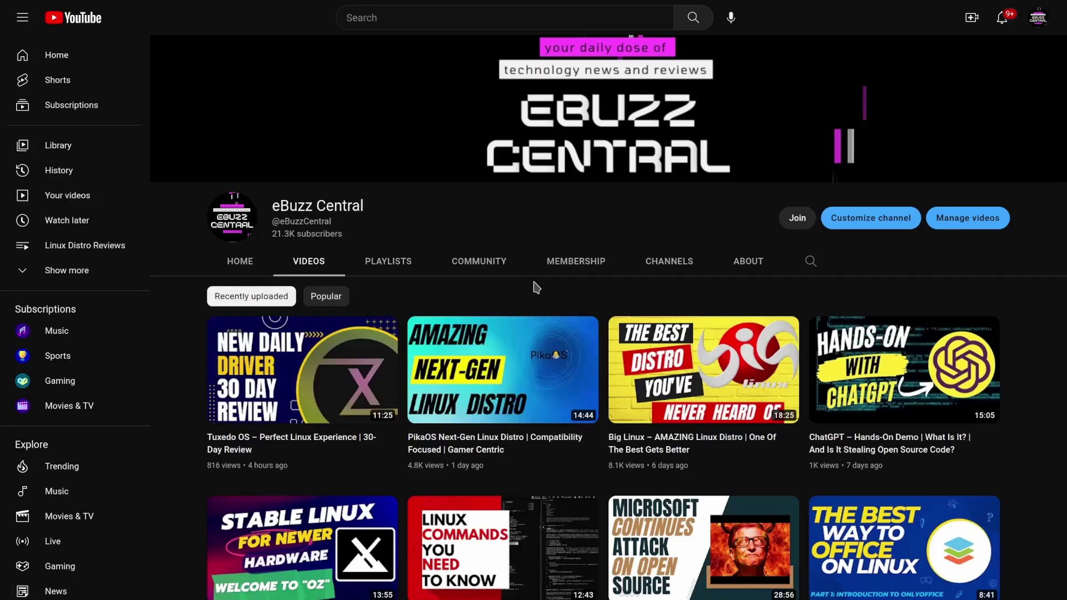
mouse_move(717, 333)
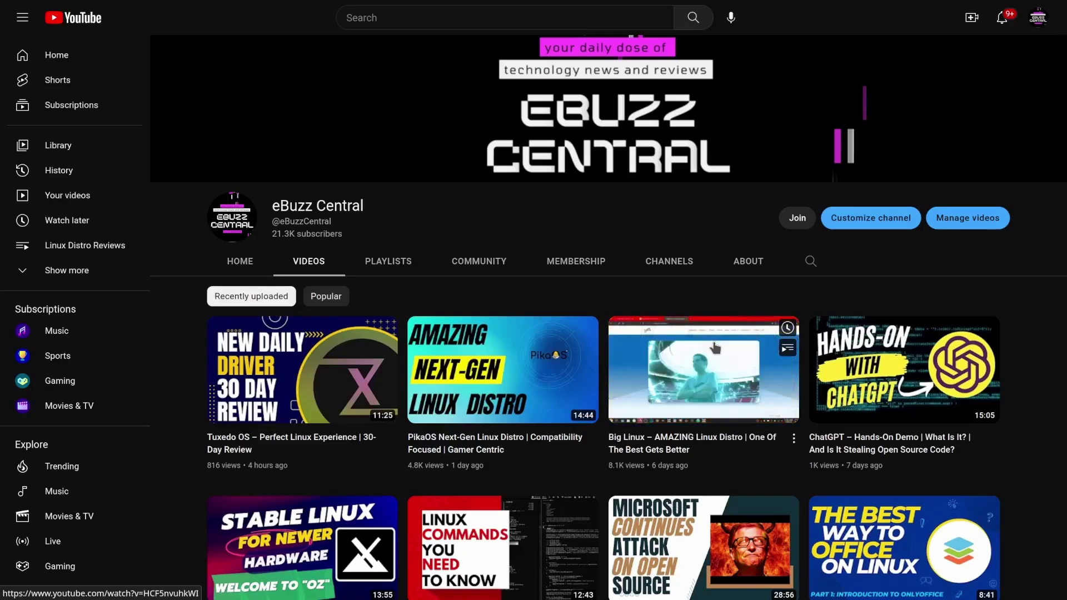
mouse_move(900, 349)
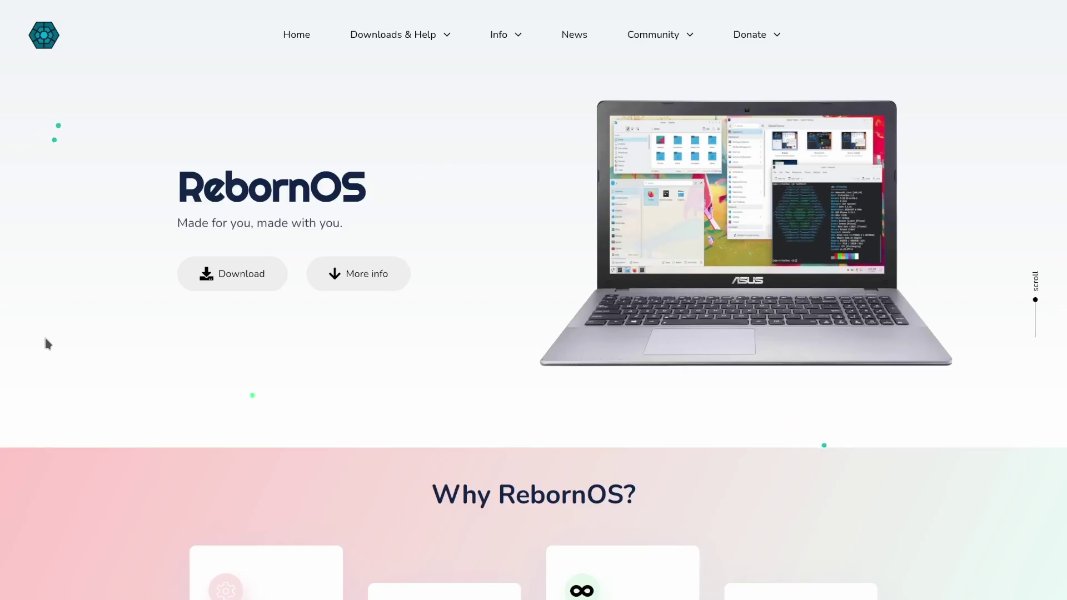
scroll(284, 336, down, 6)
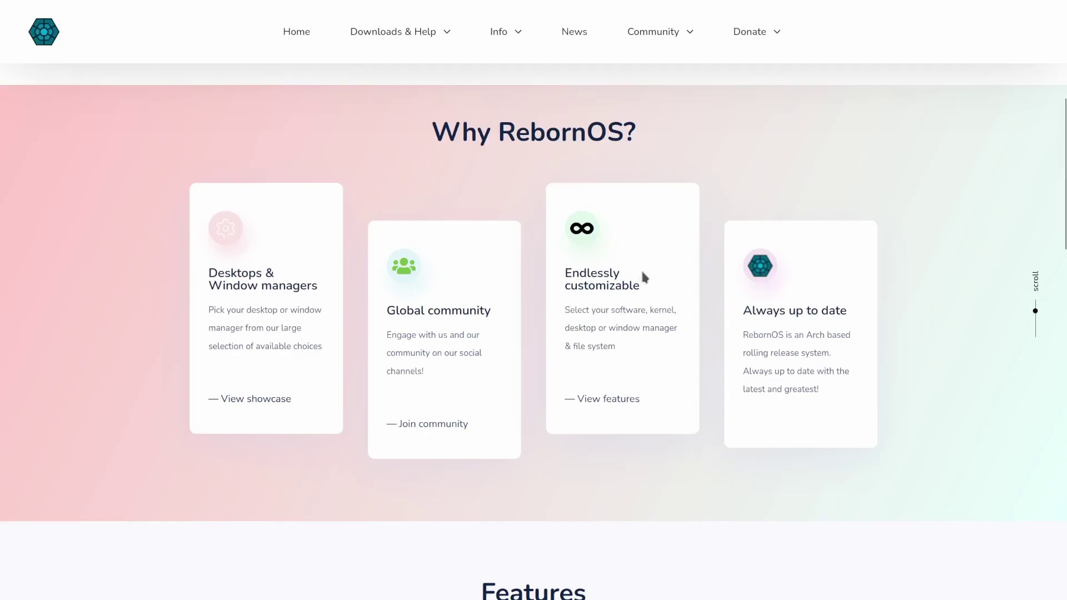
- Advance the Desktop Showcase through GNOME, Cinnamon, UKUI, LXQT and XFCE
scroll(645, 291, down, 10)
scroll(644, 292, down, 10)
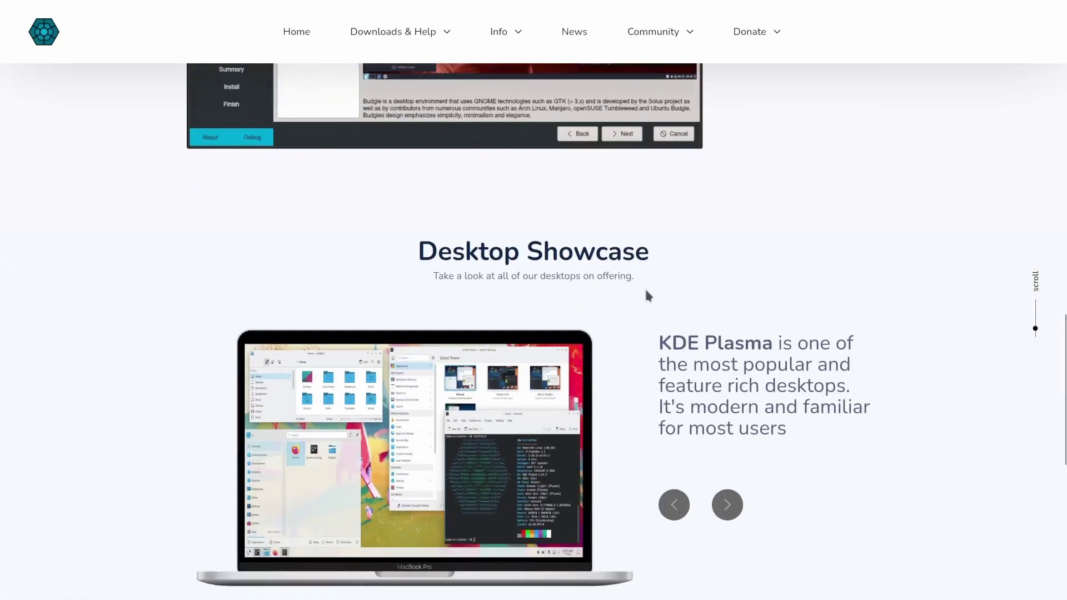
scroll(643, 289, up, 4)
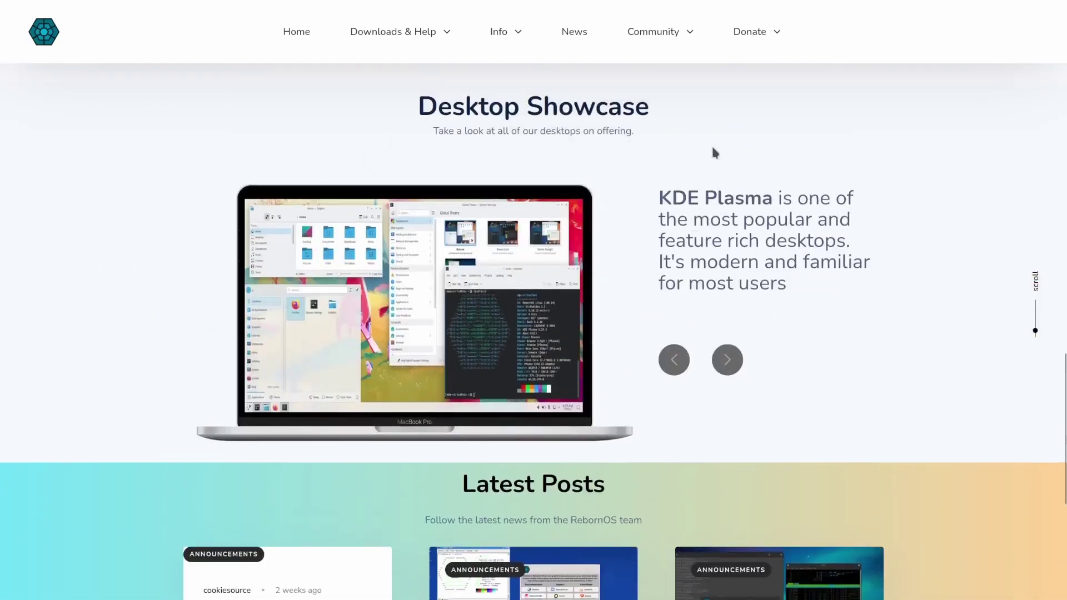
click(725, 367)
click(725, 368)
click(726, 368)
click(725, 368)
click(725, 368)
click(725, 368)
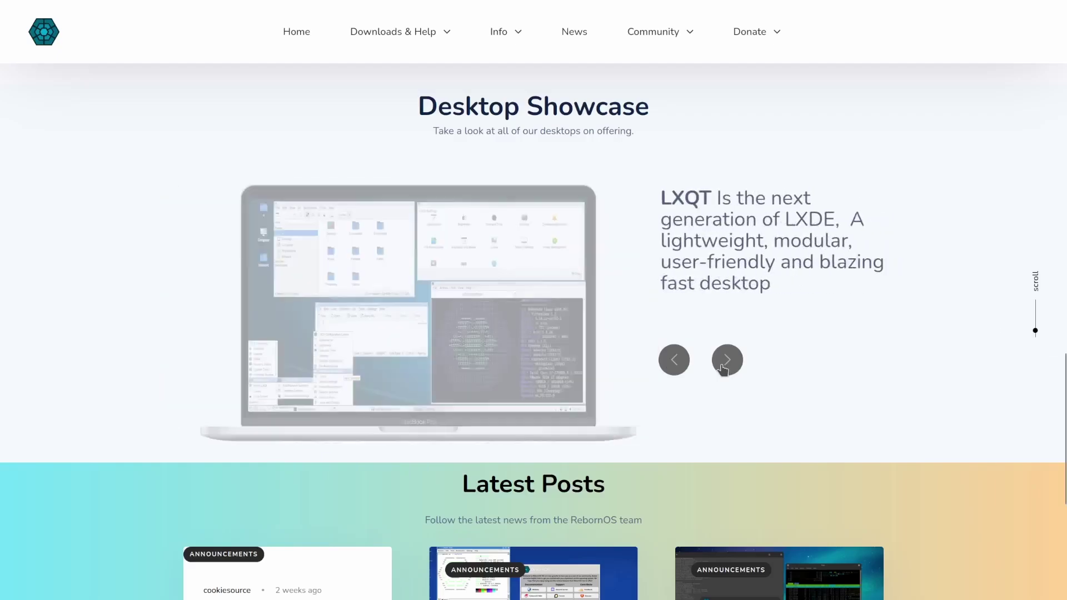
click(725, 368)
- Continue the showcase through MATE, LXDE, Budgie, Enlightenment, Openbox and i3 back to KDE Plasma
click(725, 368)
click(725, 368)
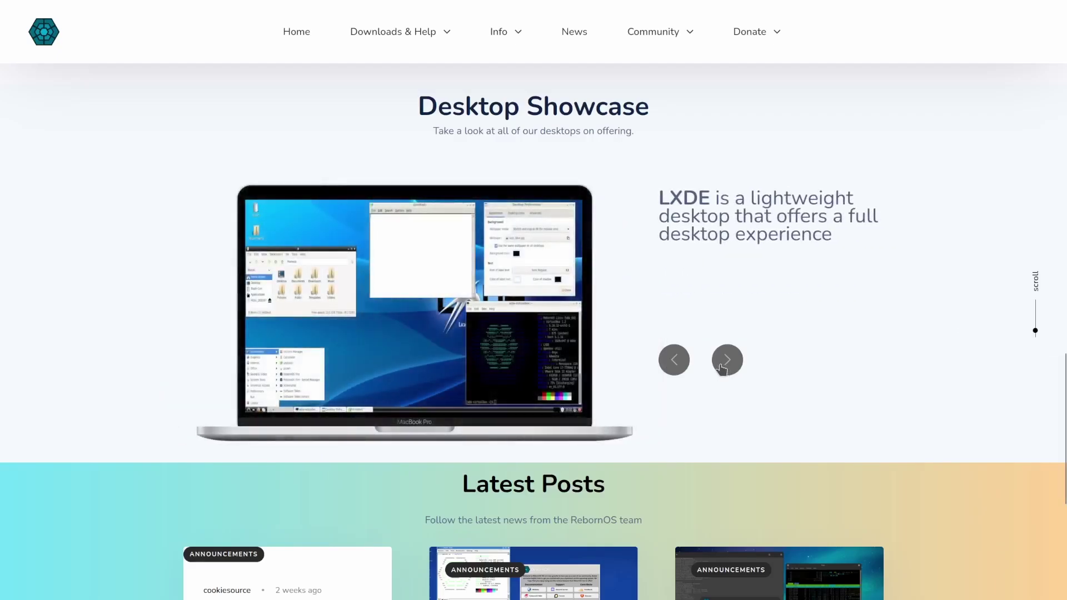
click(724, 366)
click(723, 367)
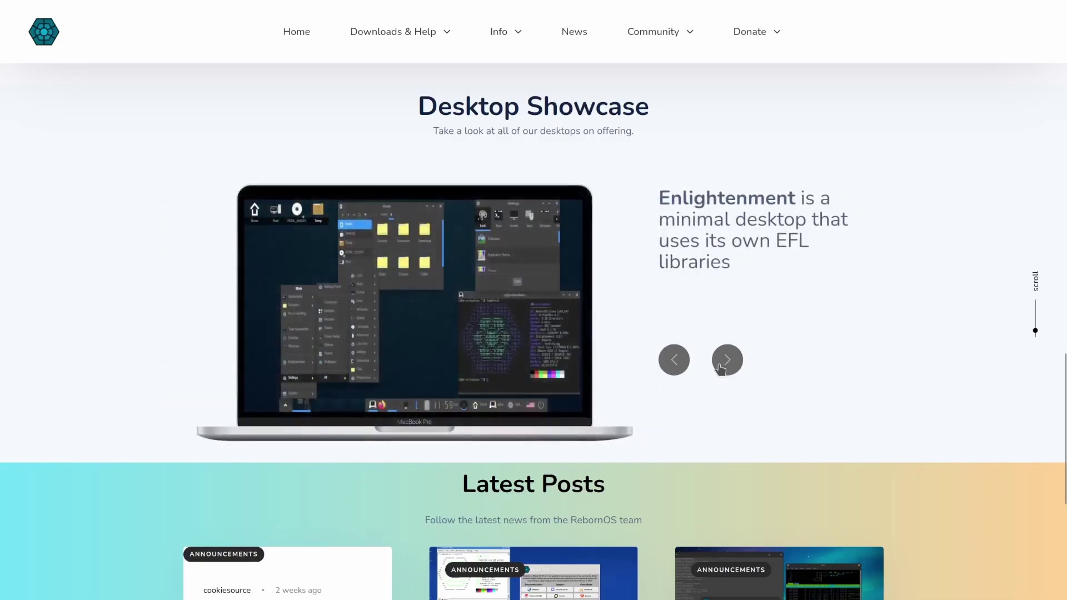
click(722, 368)
click(723, 368)
click(721, 369)
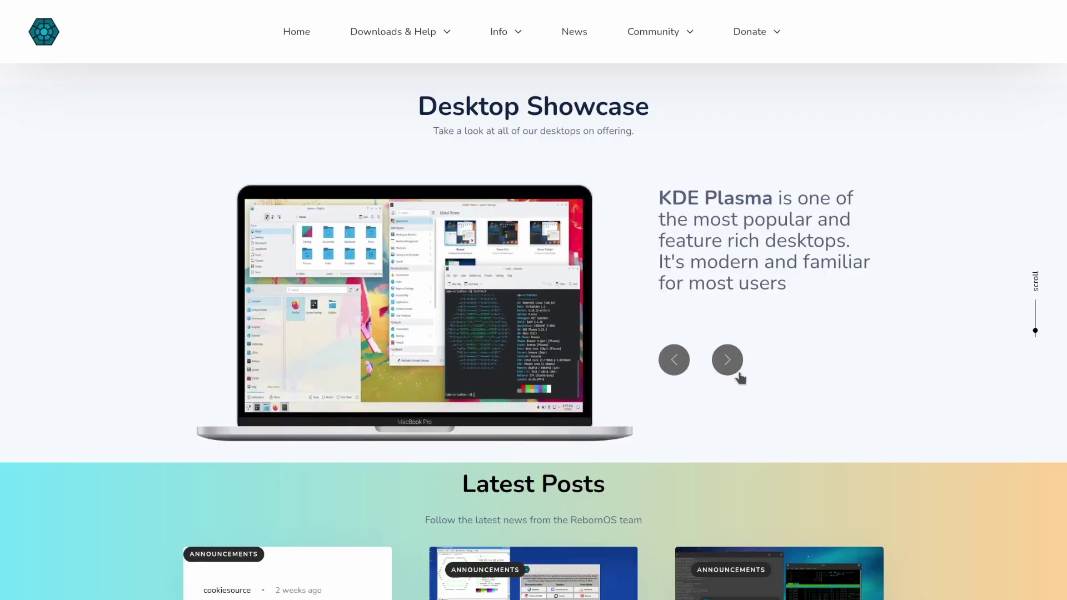
- Scroll down to the Latest Posts, then back up to the home page's header menus
scroll(748, 392, down, 3)
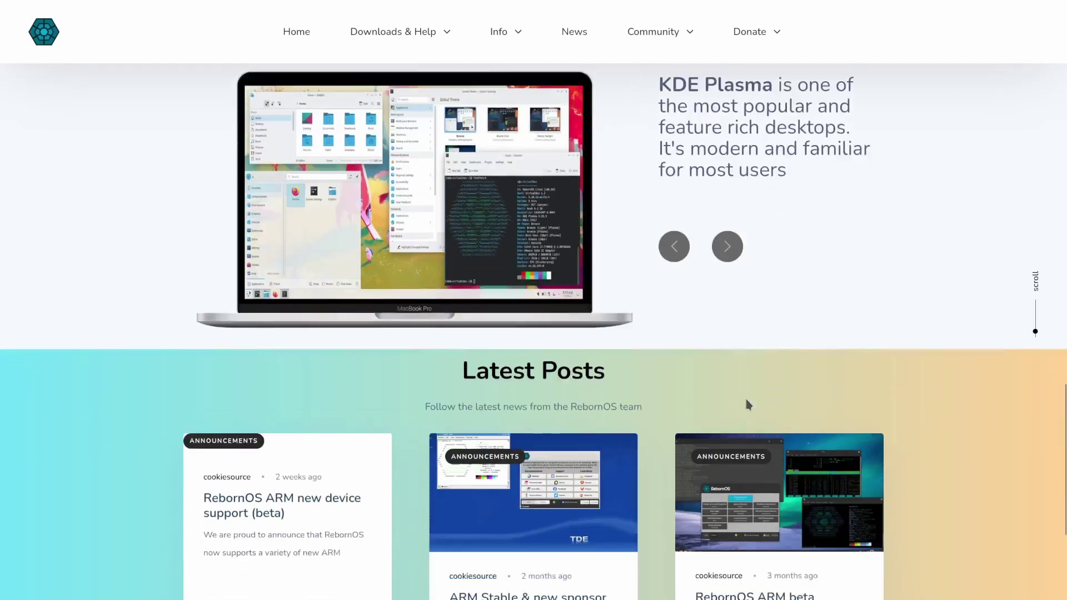
scroll(748, 406, down, 4)
scroll(744, 408, up, 15)
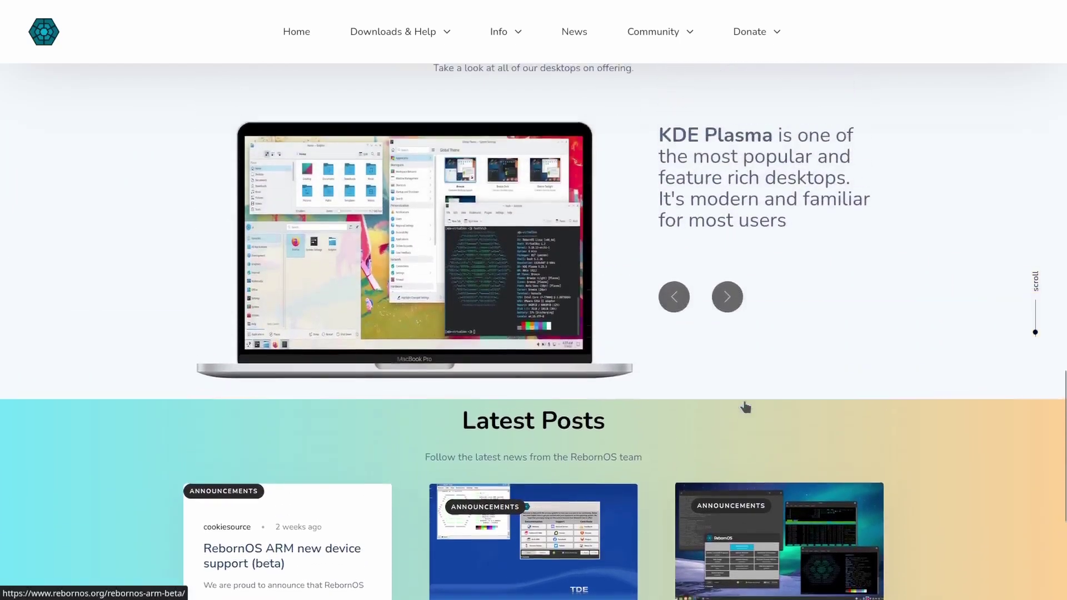
scroll(743, 400, up, 12)
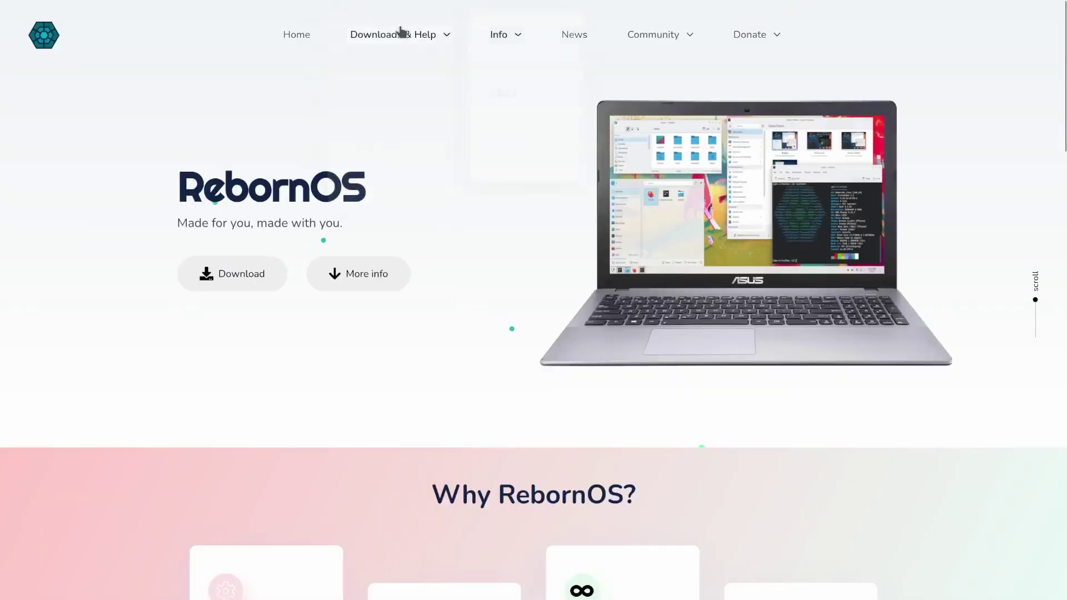
mouse_move(538, 71)
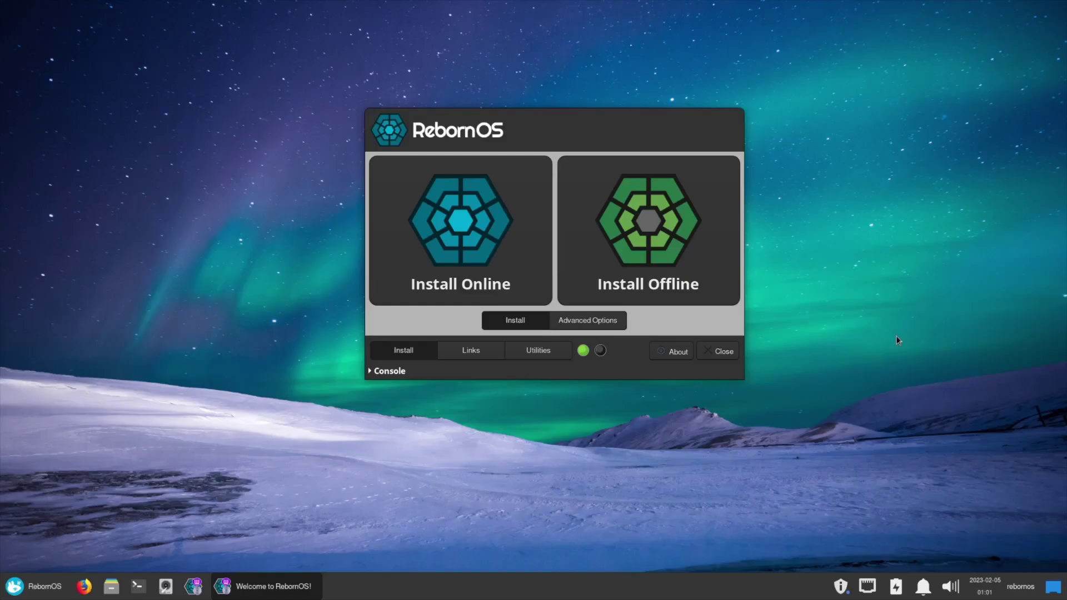
- Open and dismiss the application menu, then switch the Welcome window to its Links page
click(13, 587)
click(14, 586)
click(475, 351)
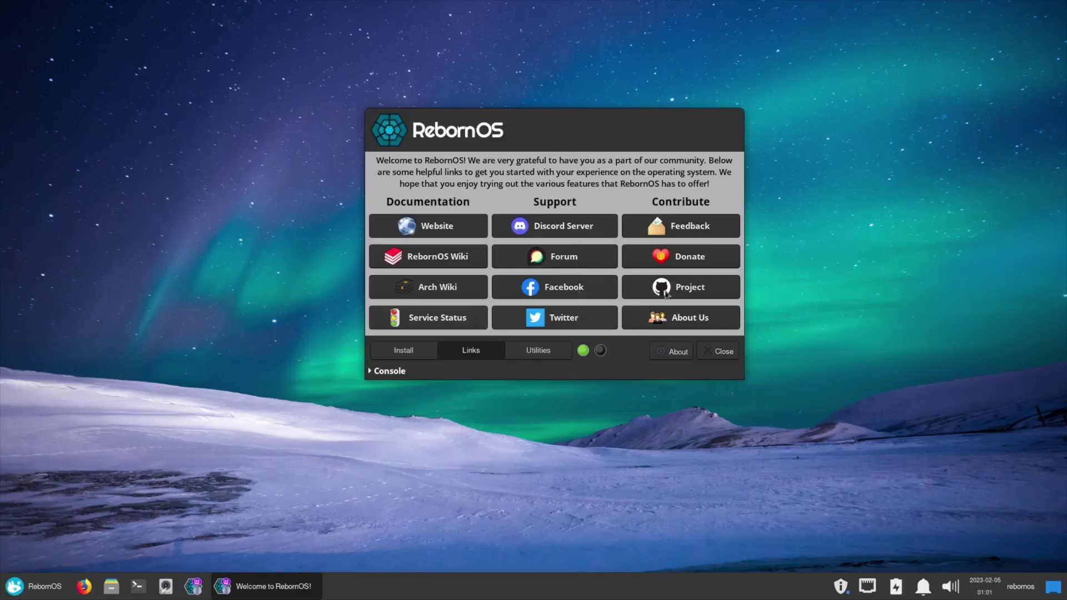
- Switch Welcome to the Utilities page listing System Monitor, Disk Management, Firewall and System Backup
click(538, 351)
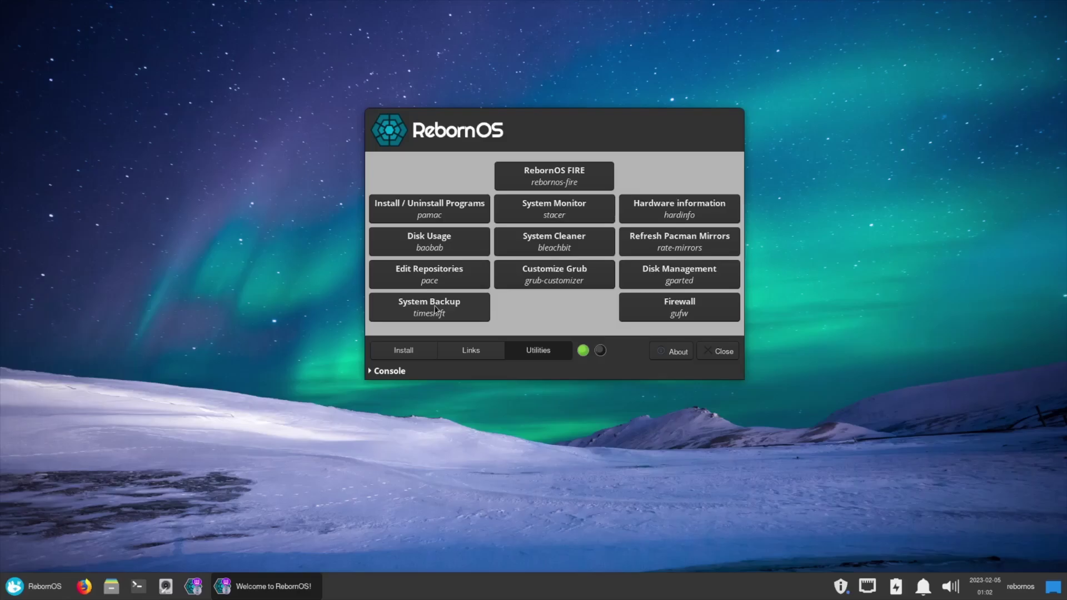
- View the Welcome app's About dialog, reading its changelog and credits, then close it
click(670, 351)
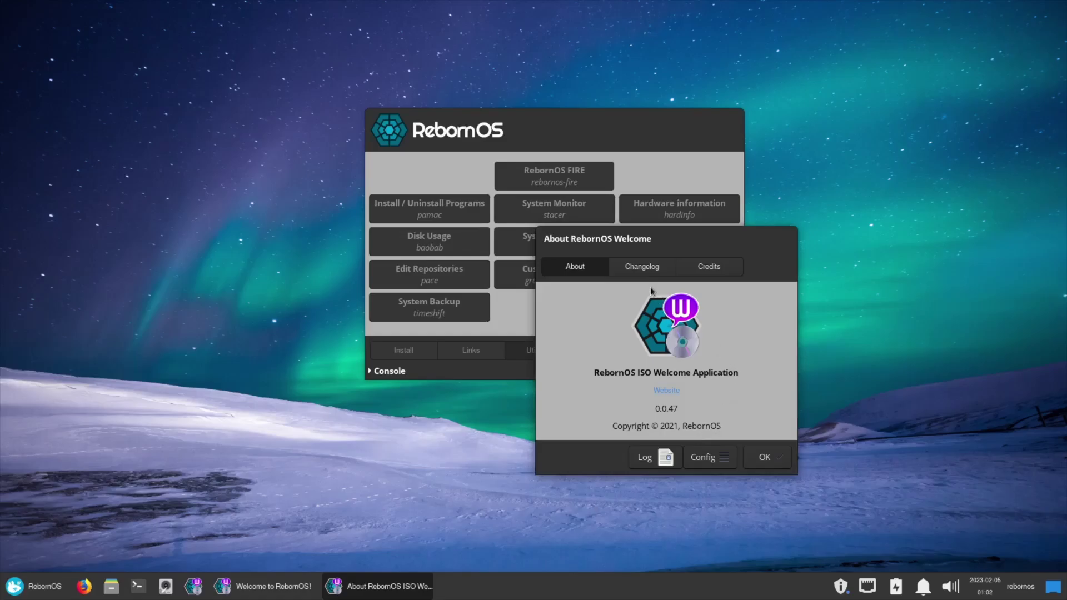
click(645, 267)
scroll(685, 360, down, 5)
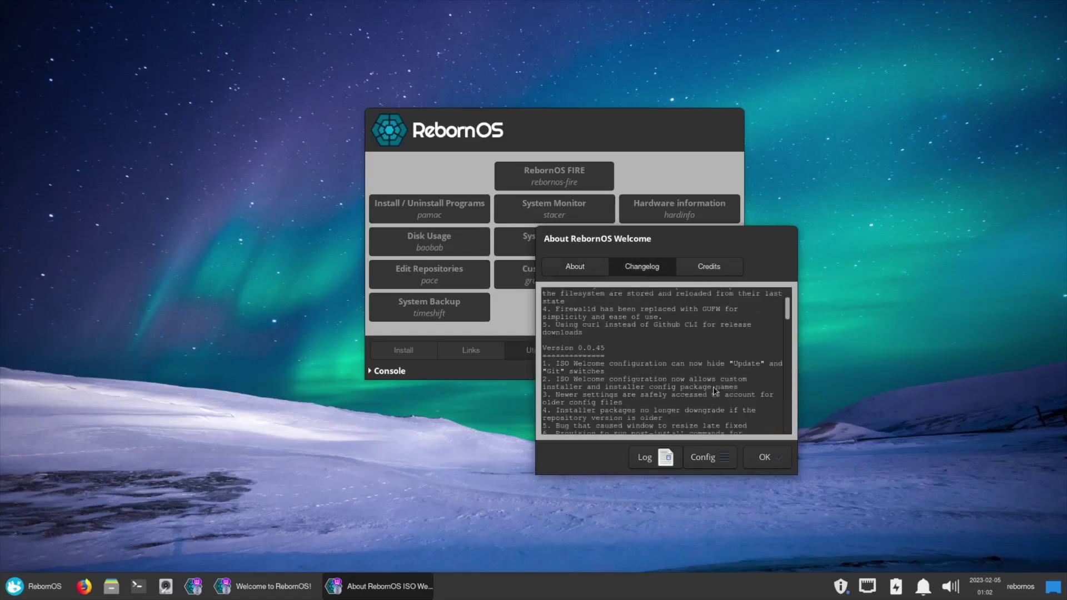
scroll(685, 360, up, 5)
click(711, 268)
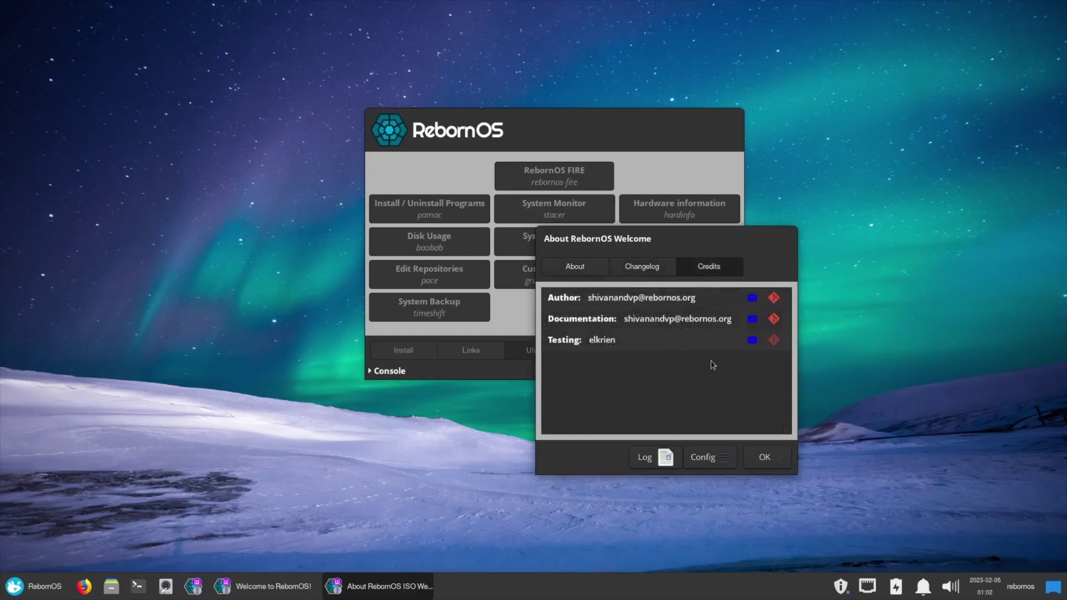
click(767, 459)
- Revisit the Links and install pages, expand and collapse the console log, then close Welcome
click(471, 351)
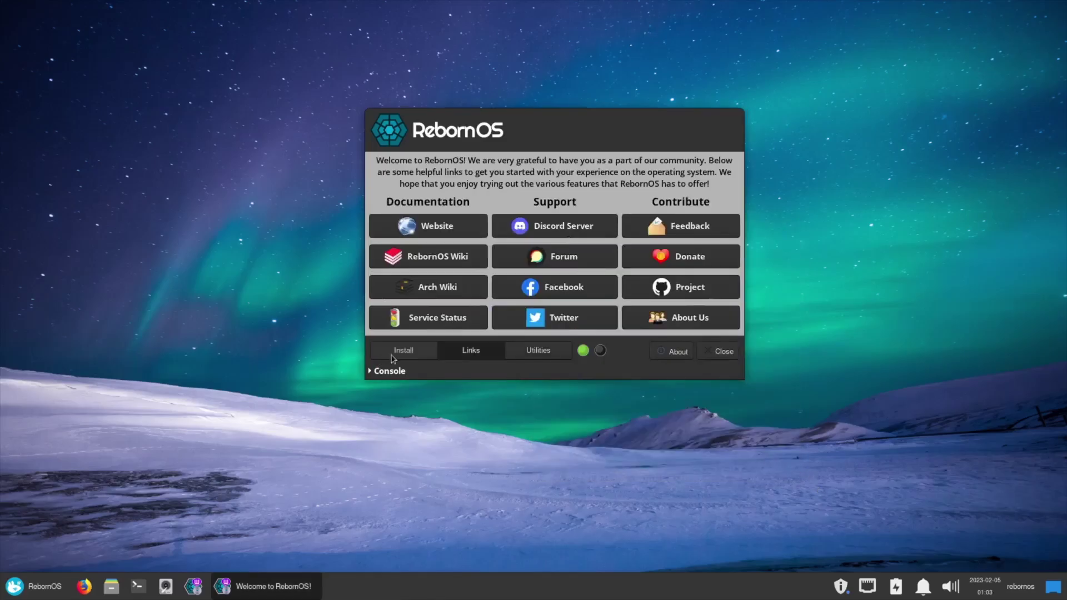
click(395, 352)
click(371, 372)
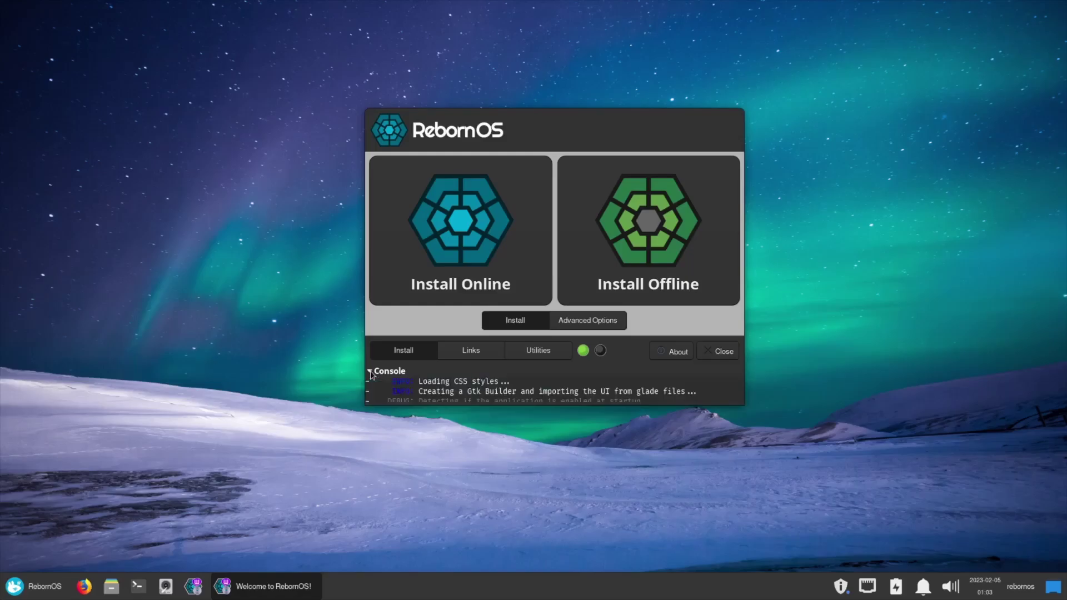
scroll(446, 393, down, 5)
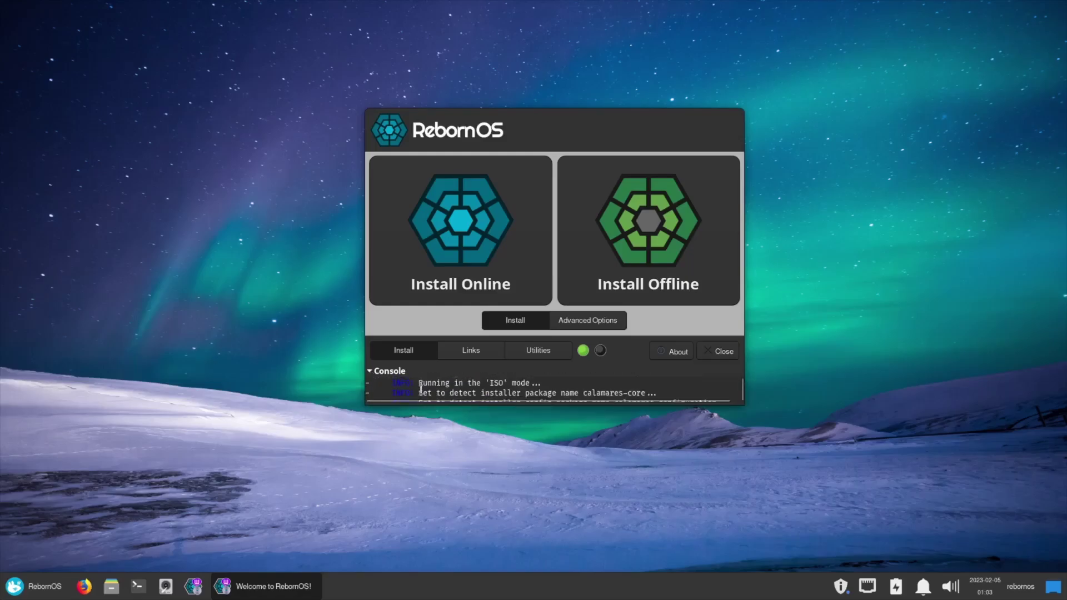
scroll(424, 392, down, 3)
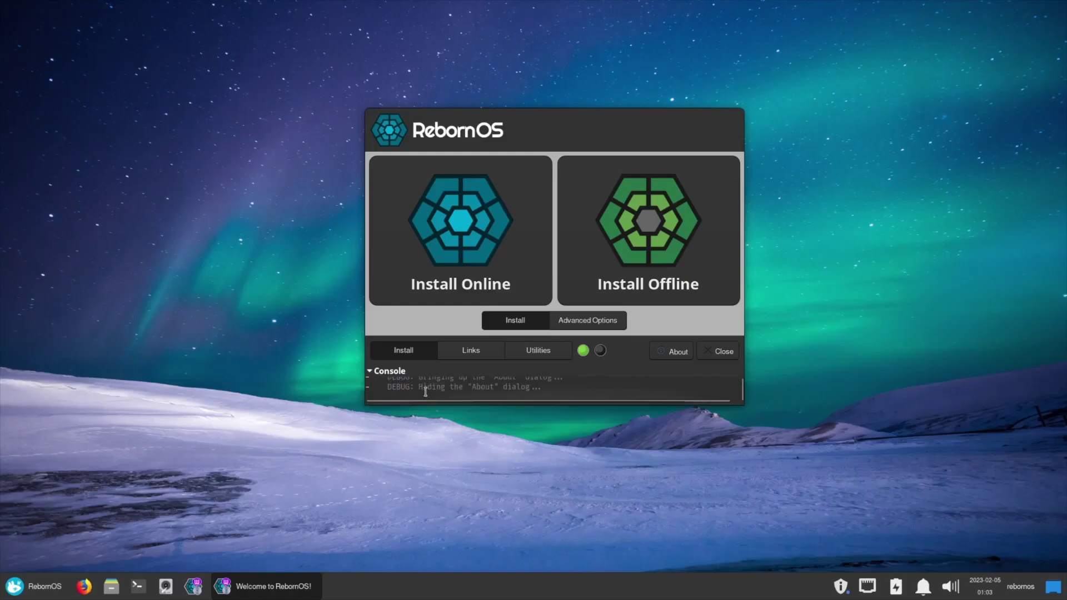
click(376, 371)
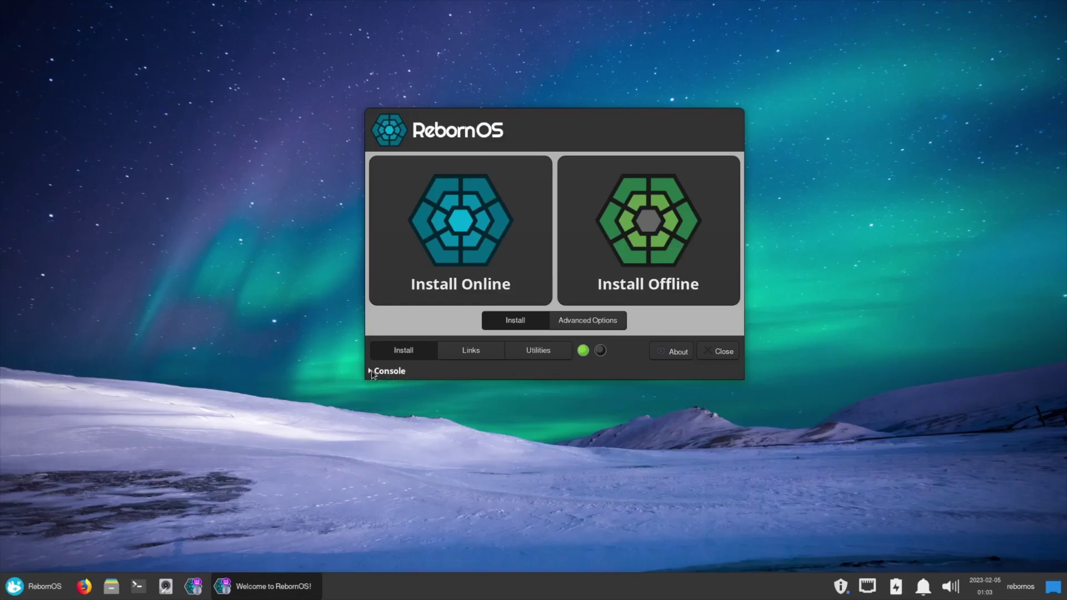
key(alt+F4)
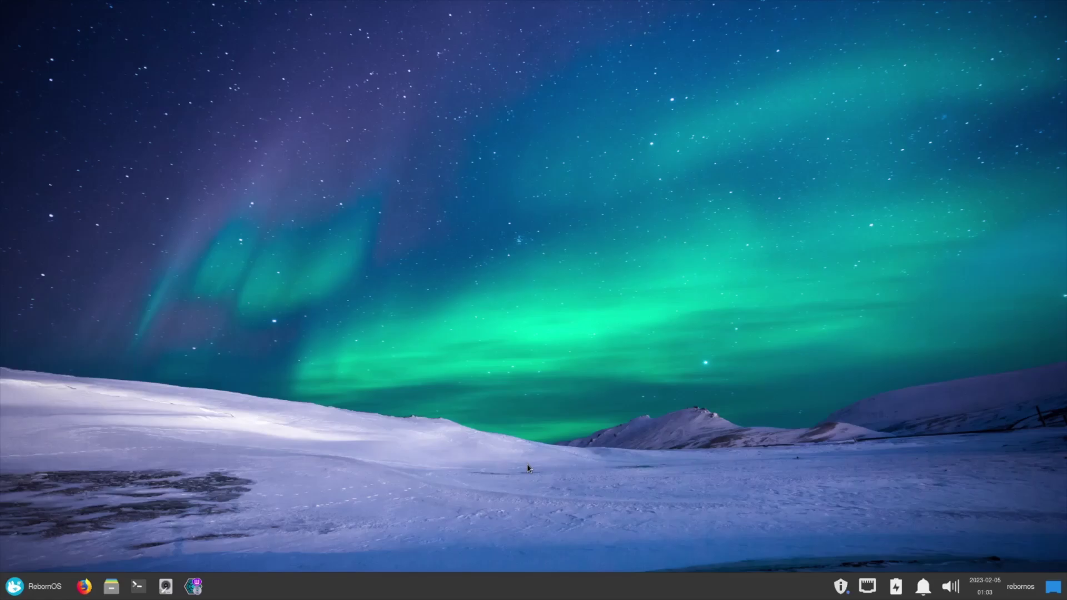
- Open a maximized terminal with enlarged font showing neofetch output for RebornOS, kernel 6.1.7-arch1-1
click(138, 586)
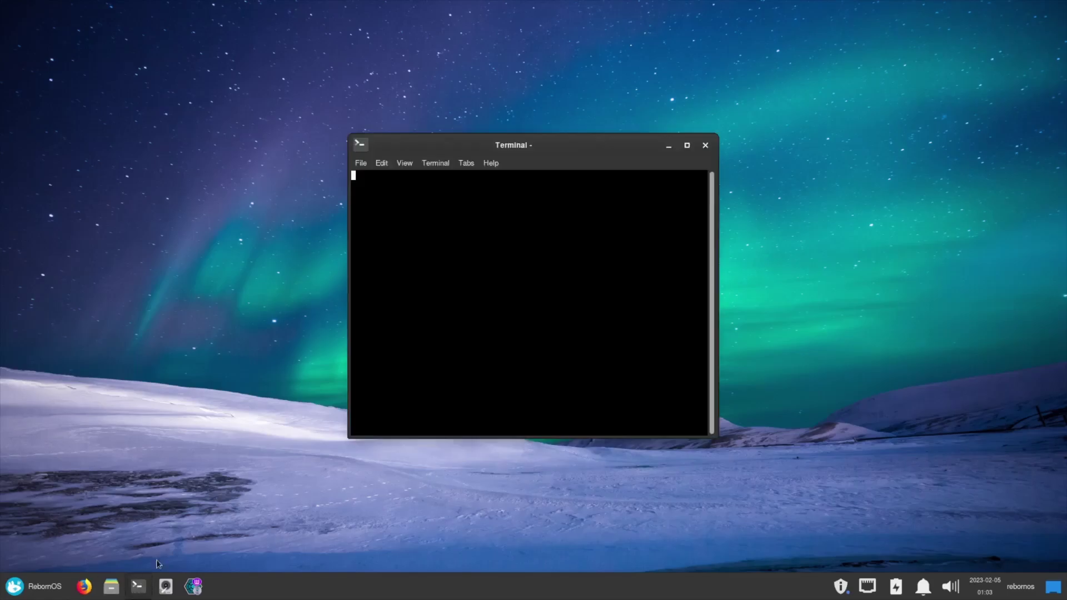
click(686, 145)
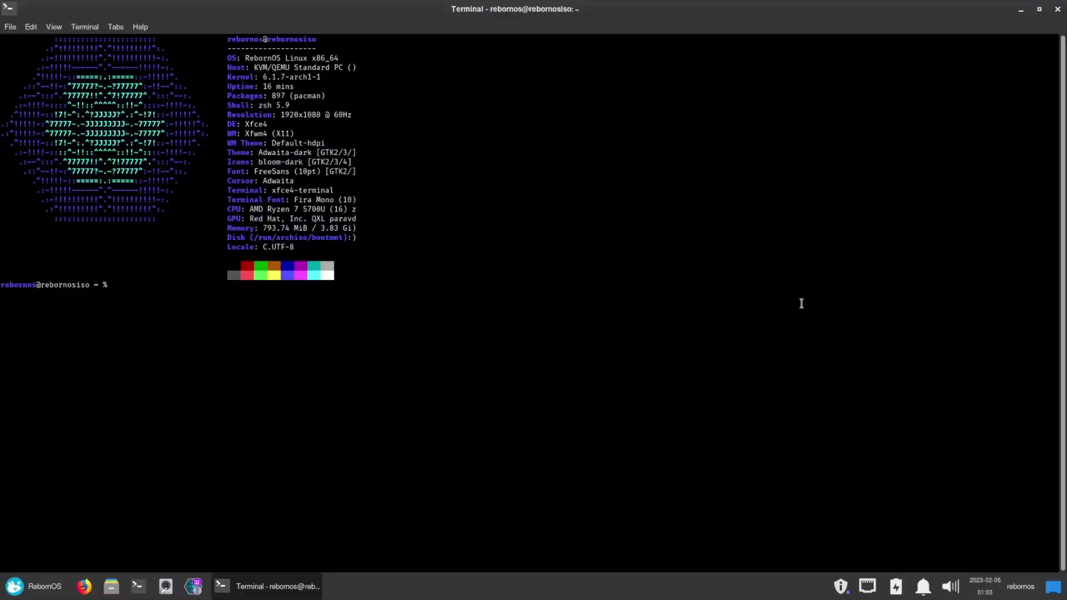
key(ctrl+plus)
key(ctrl+plus)
key(ctrl+plus)
key(ctrl+plus)
key(ctrl+plus)
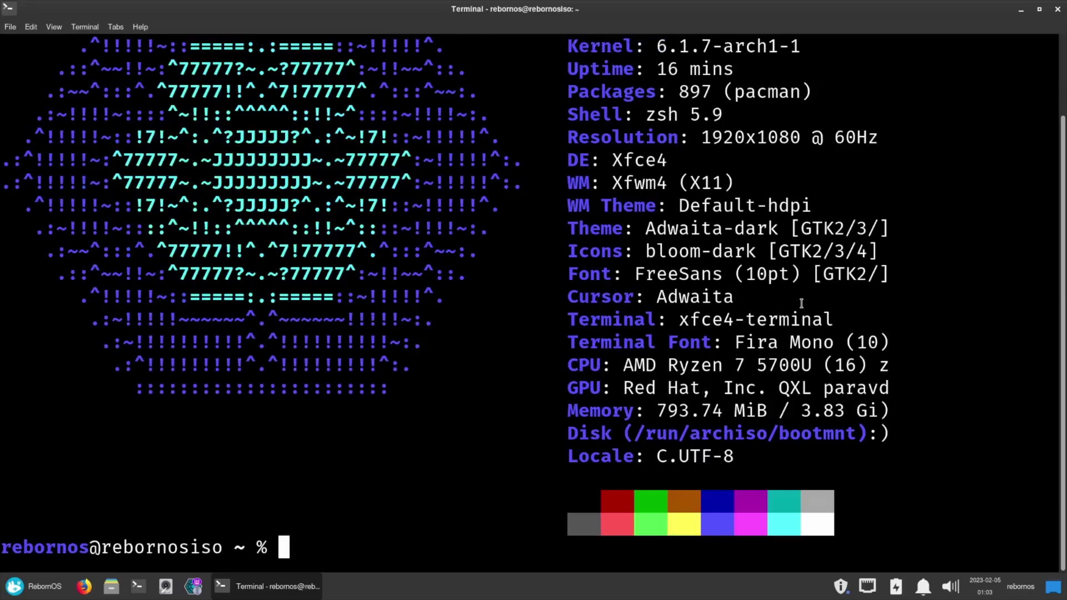
scroll(801, 303, up, 2)
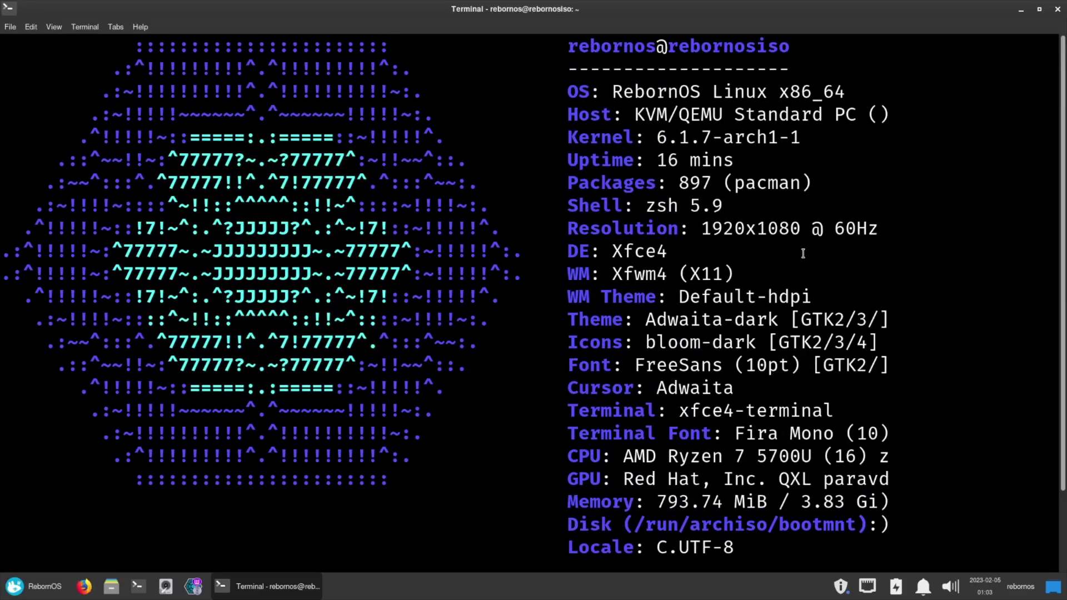
scroll(802, 253, down, 2)
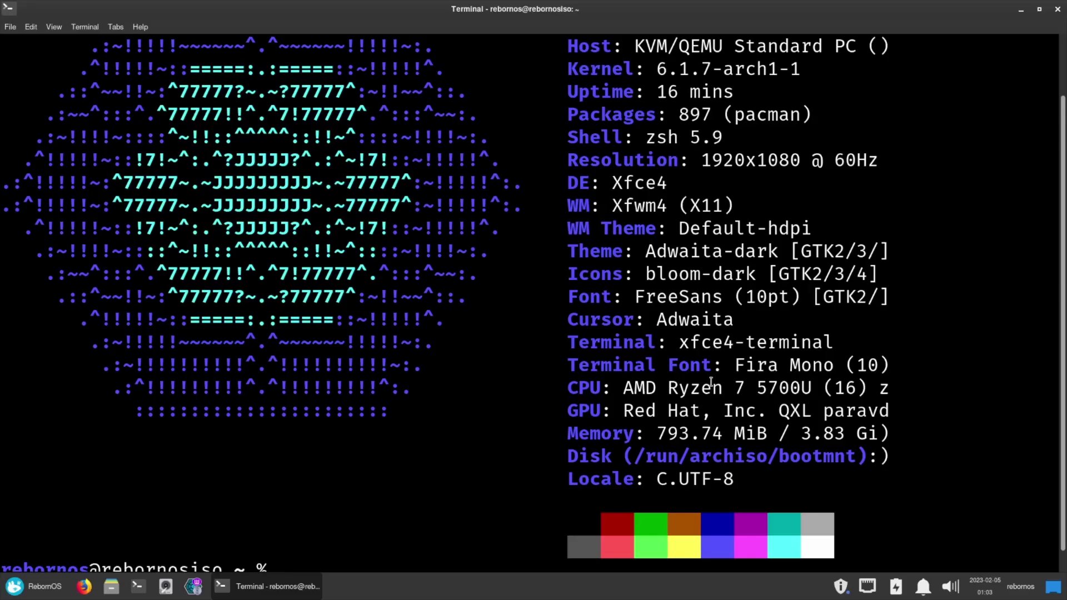
- Close the terminal and browse the Desktop Settings Menus and Icons tabs without changes
click(1057, 9)
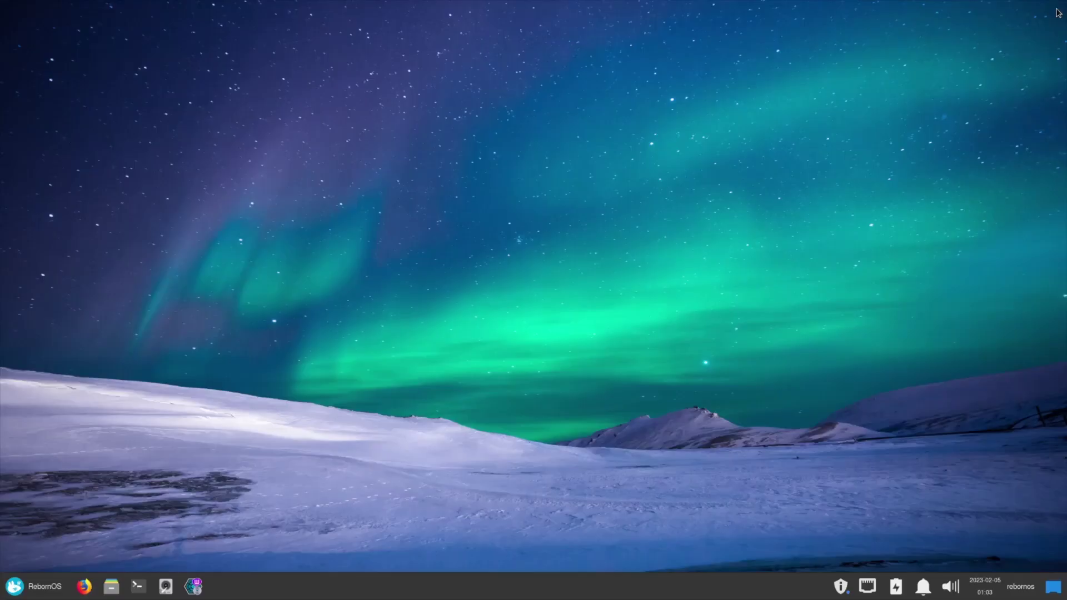
right_click(506, 124)
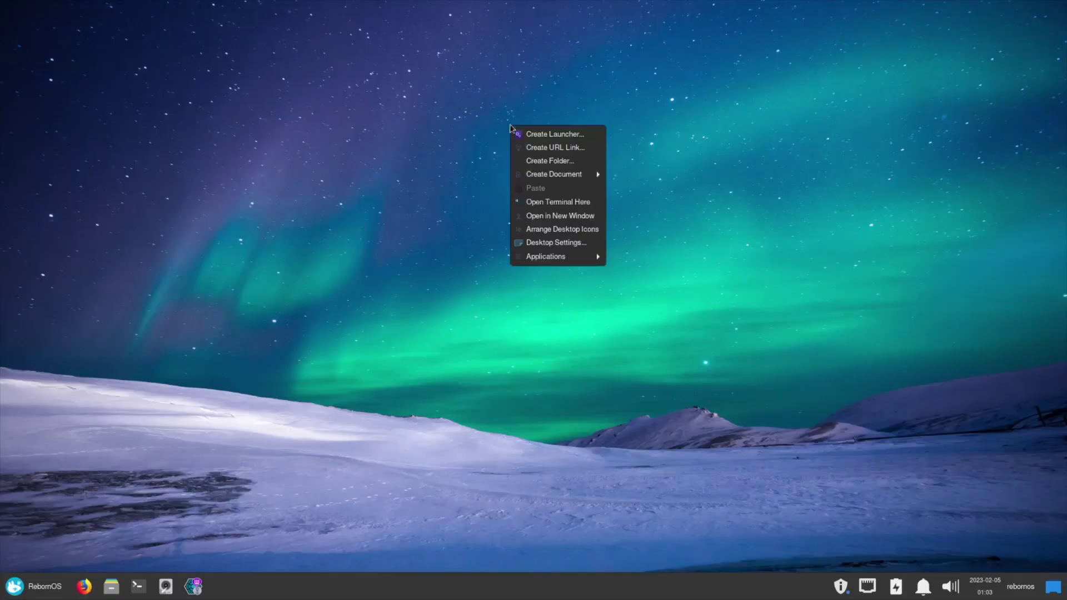
click(565, 242)
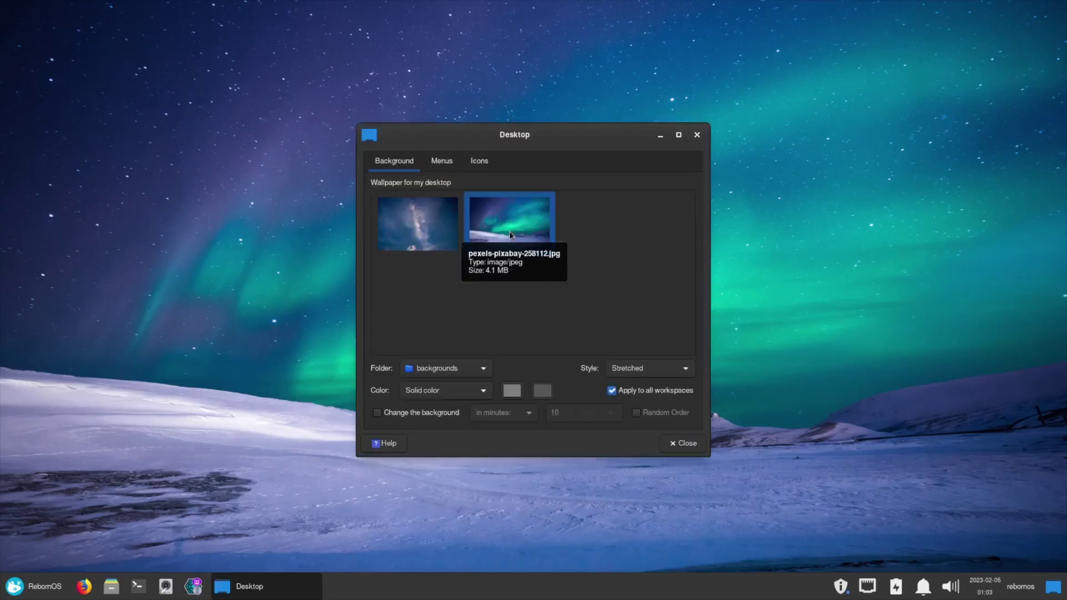
click(445, 164)
click(480, 160)
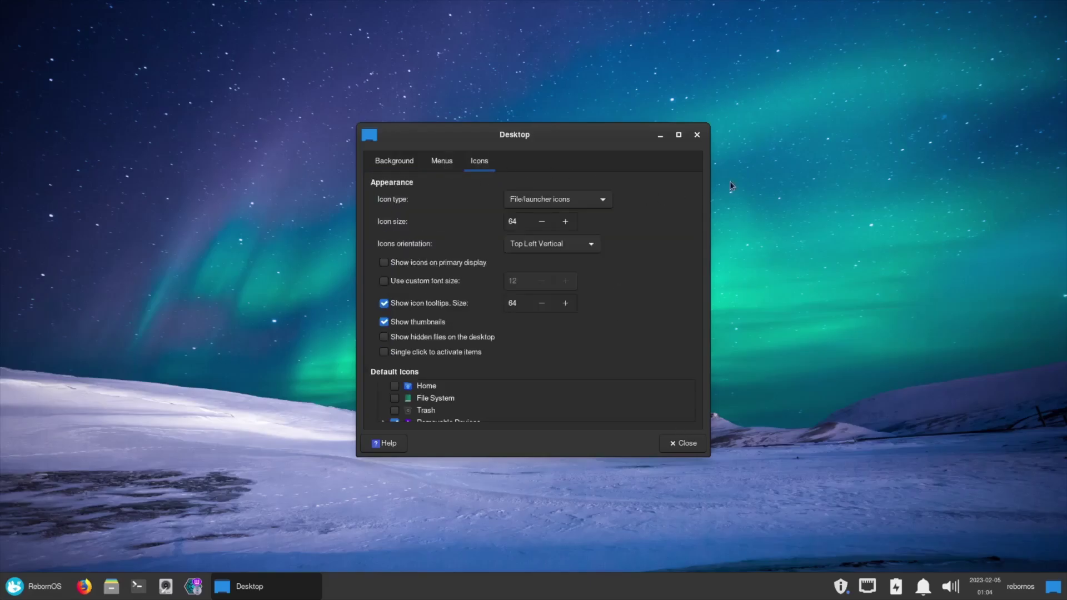
click(696, 135)
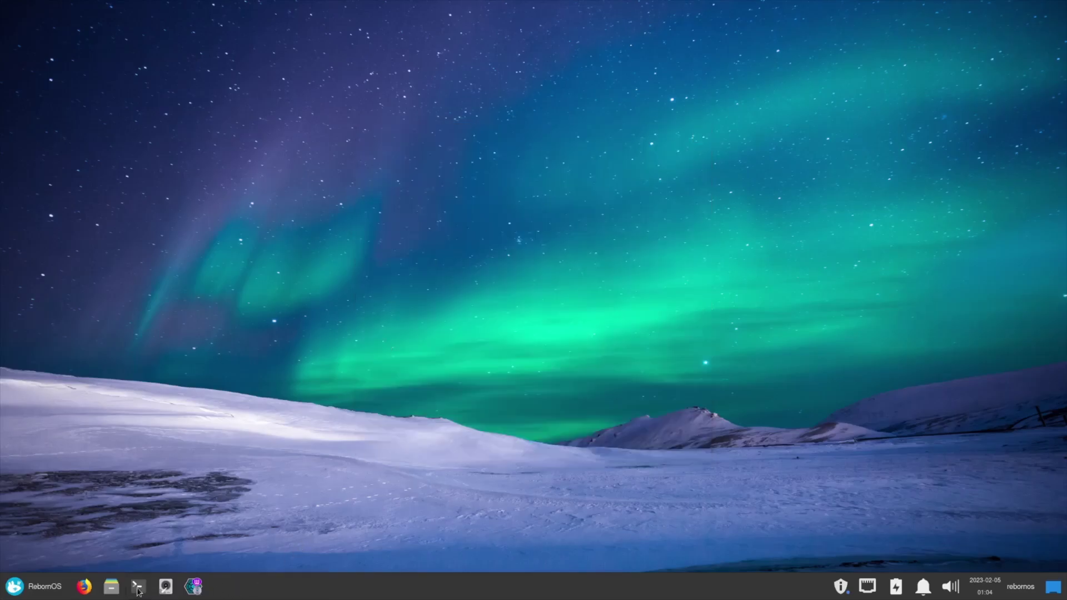
click(111, 586)
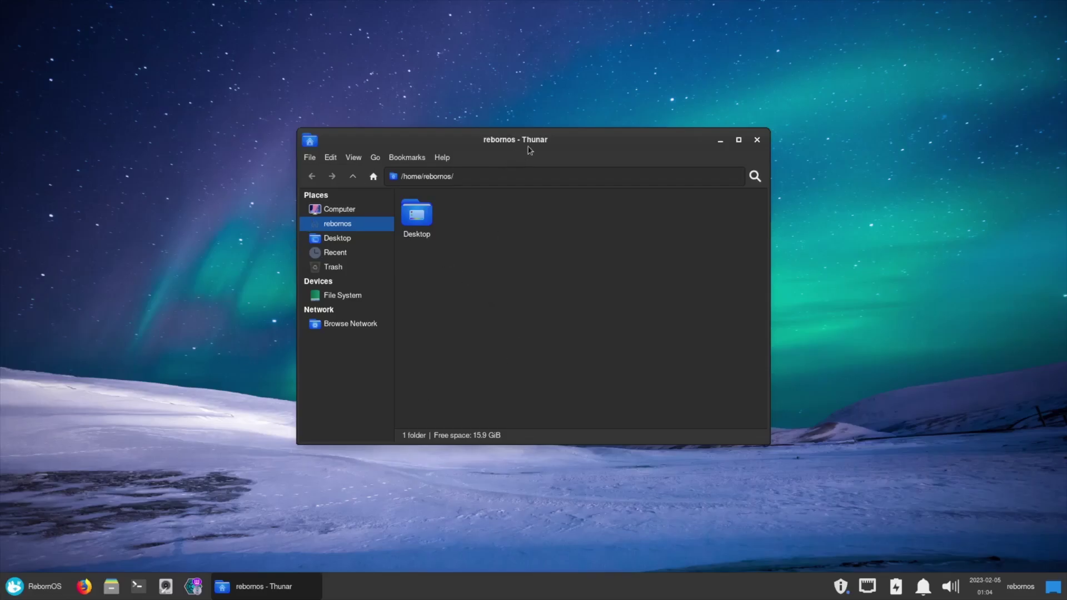
drag(530, 140, 485, 121)
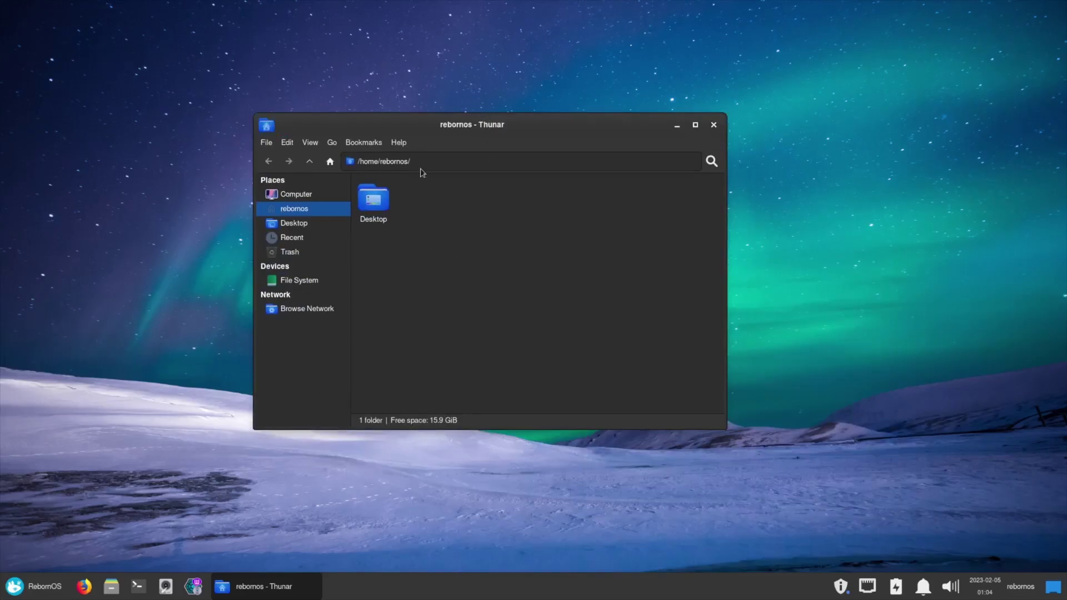
click(714, 125)
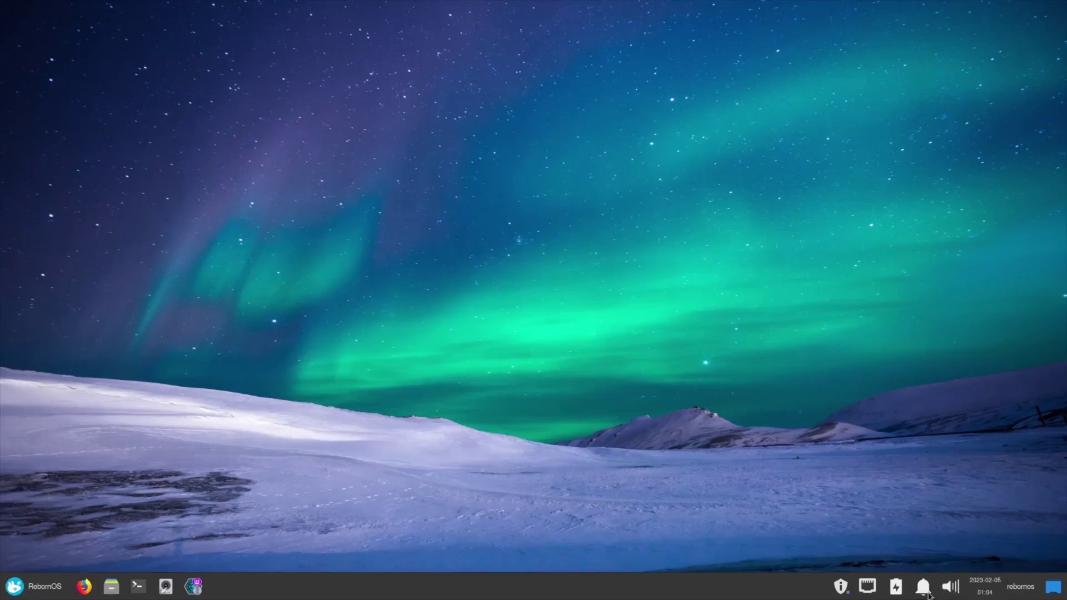
- Open Pamac Preferences from the update tray and enable AUR support plus AUR update checking
click(843, 593)
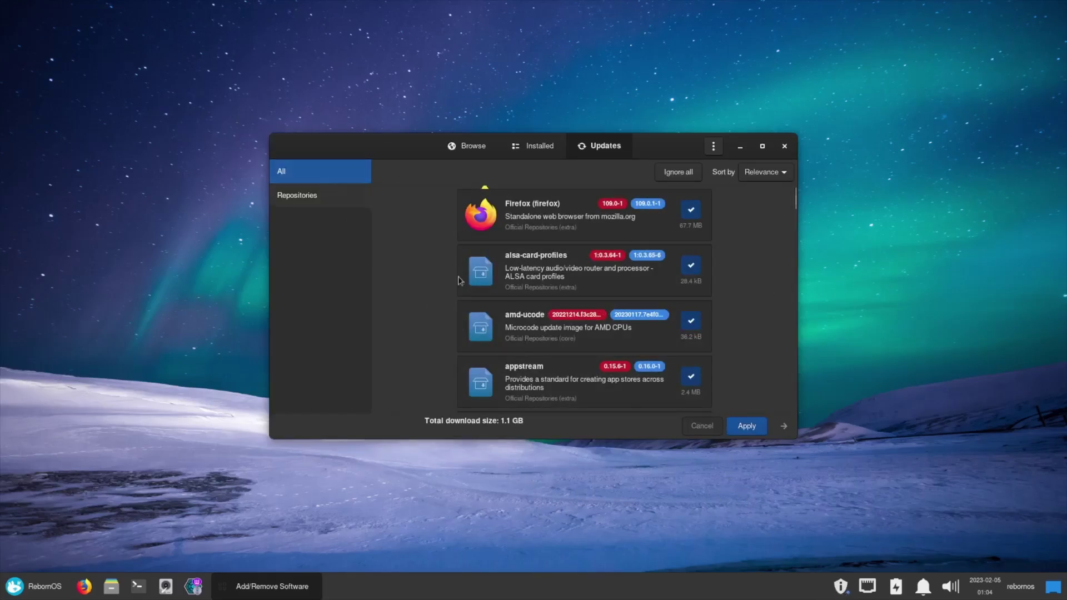
click(714, 151)
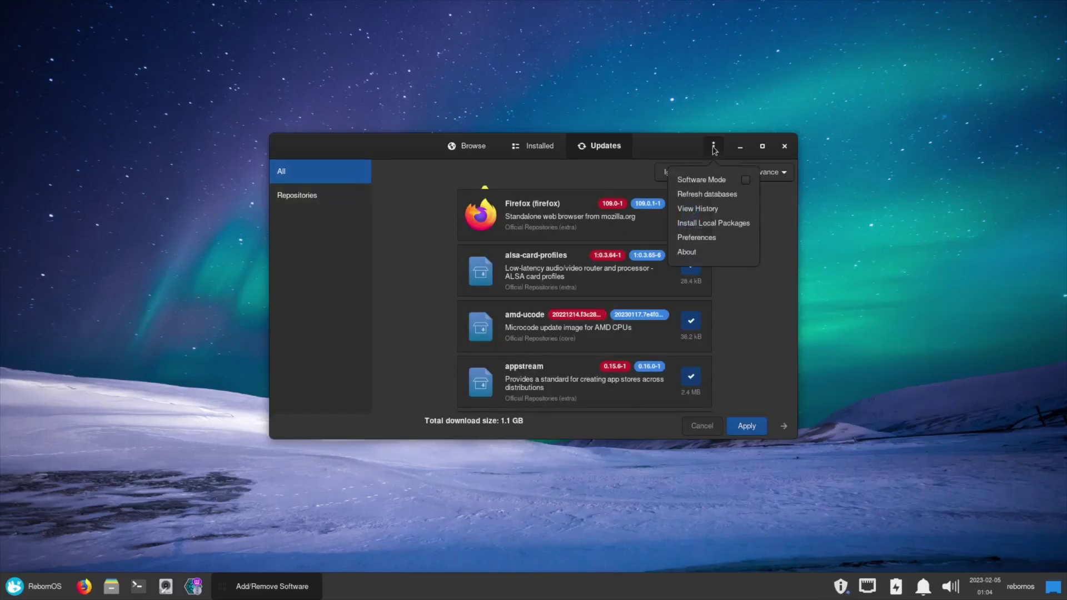
click(707, 240)
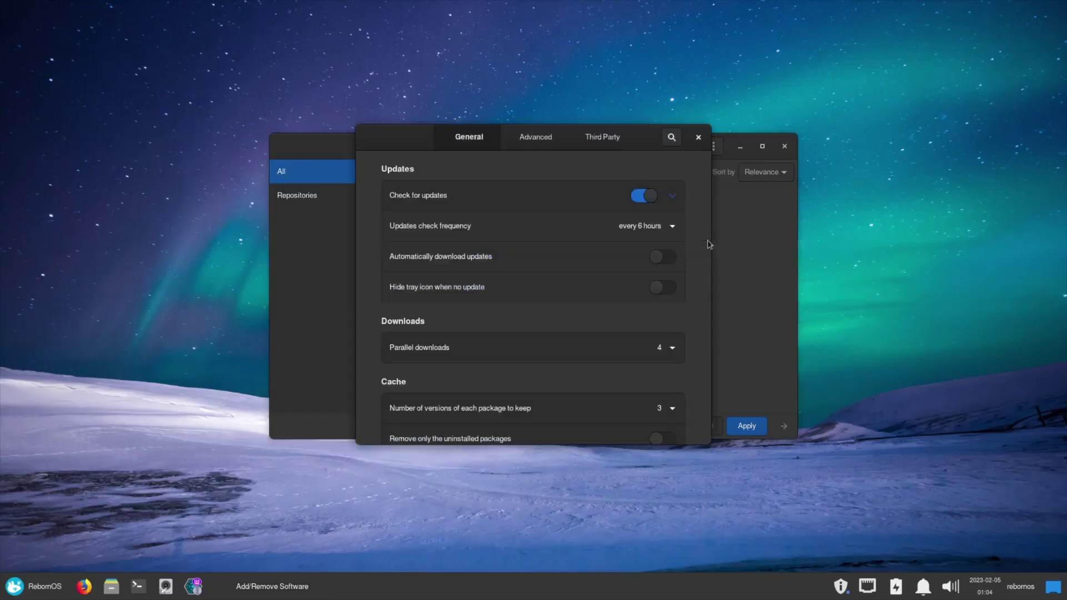
click(614, 138)
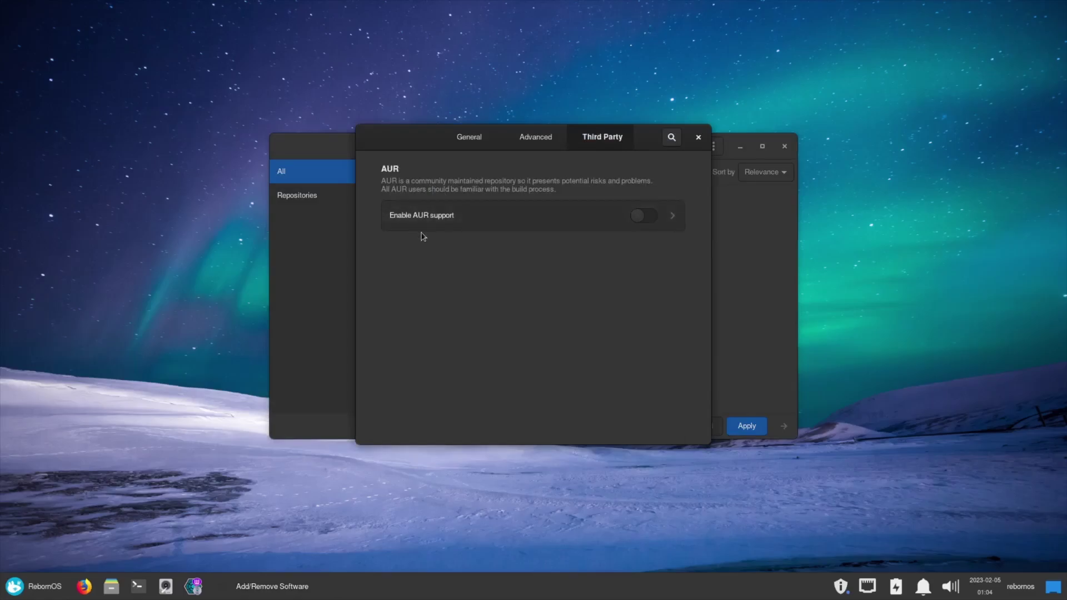
click(648, 216)
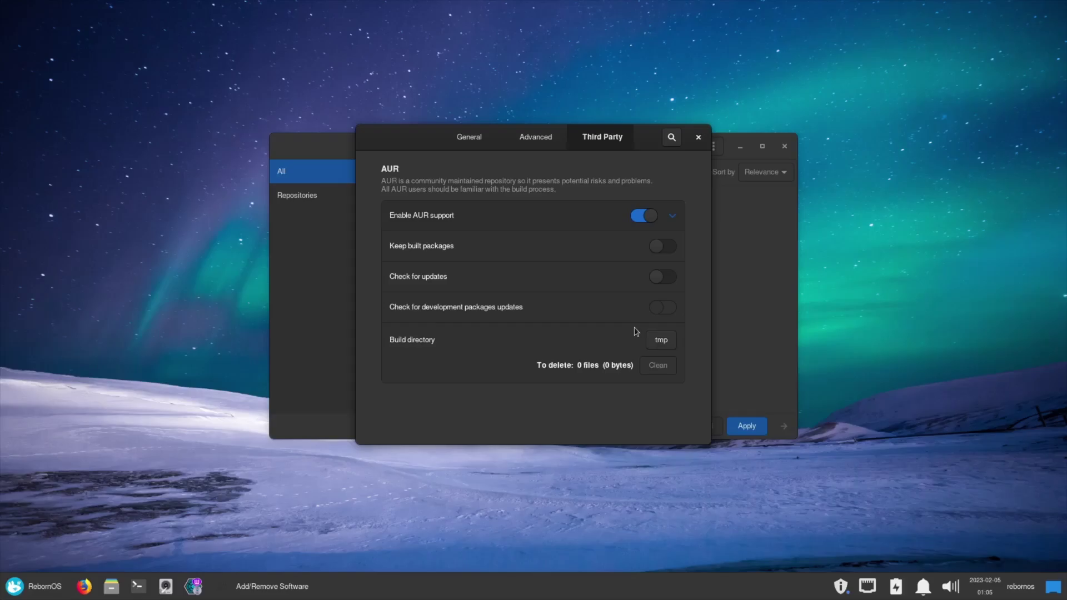
click(672, 286)
click(481, 142)
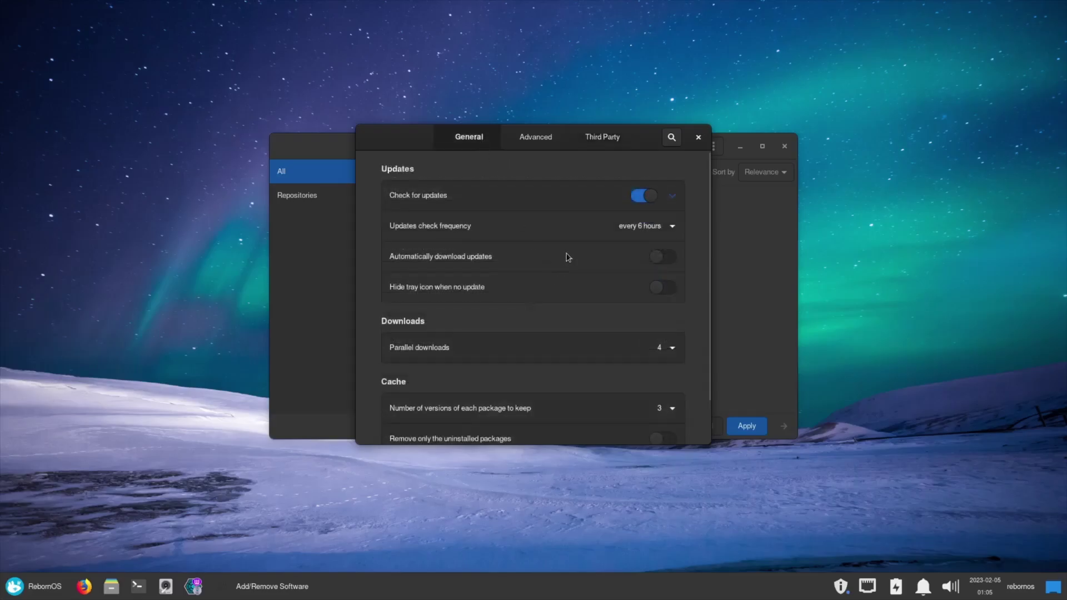
scroll(568, 258, down, 2)
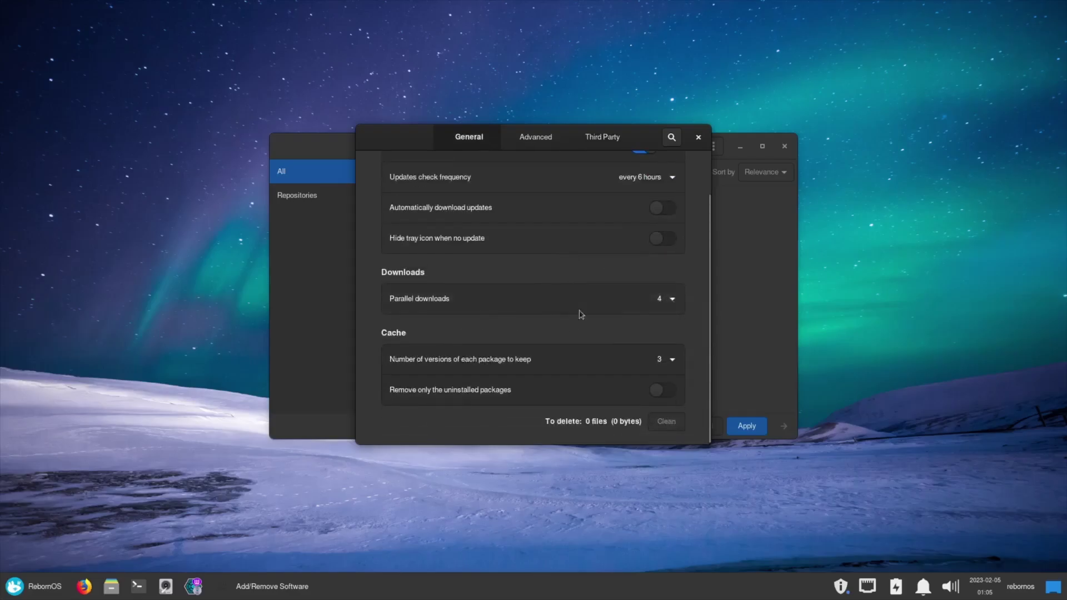
scroll(573, 322, up, 2)
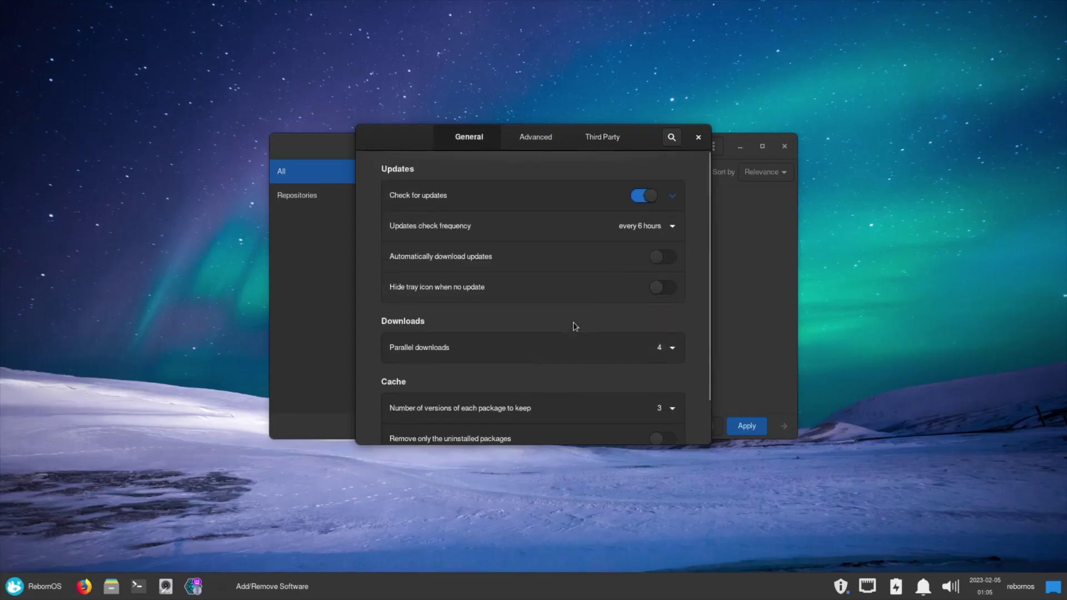
click(699, 138)
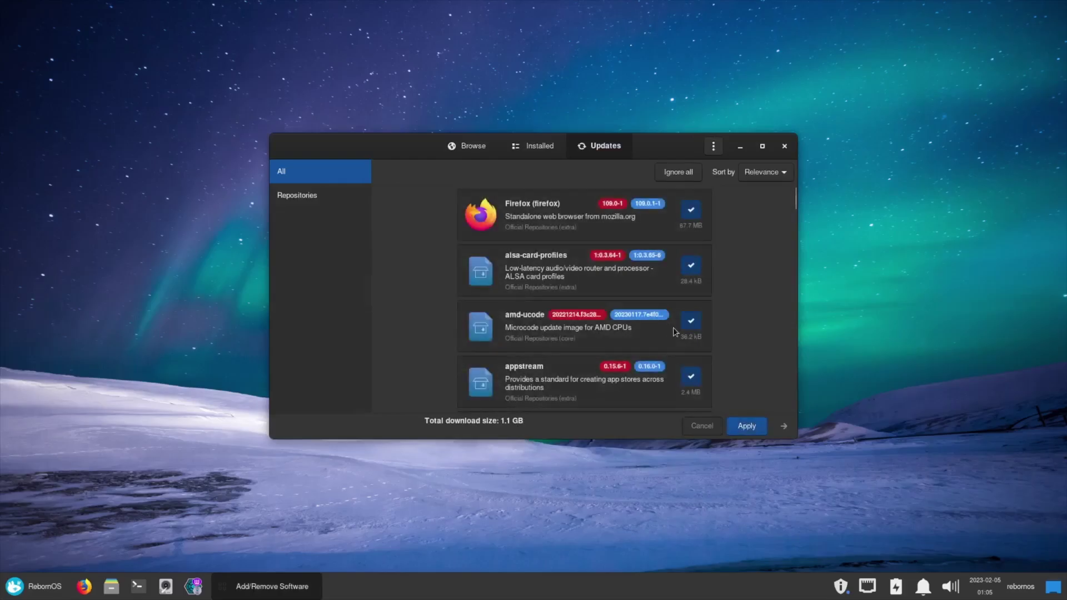
- Close Pamac and relaunch Add/Remove Software by searching 'soft' in the application menu
click(784, 146)
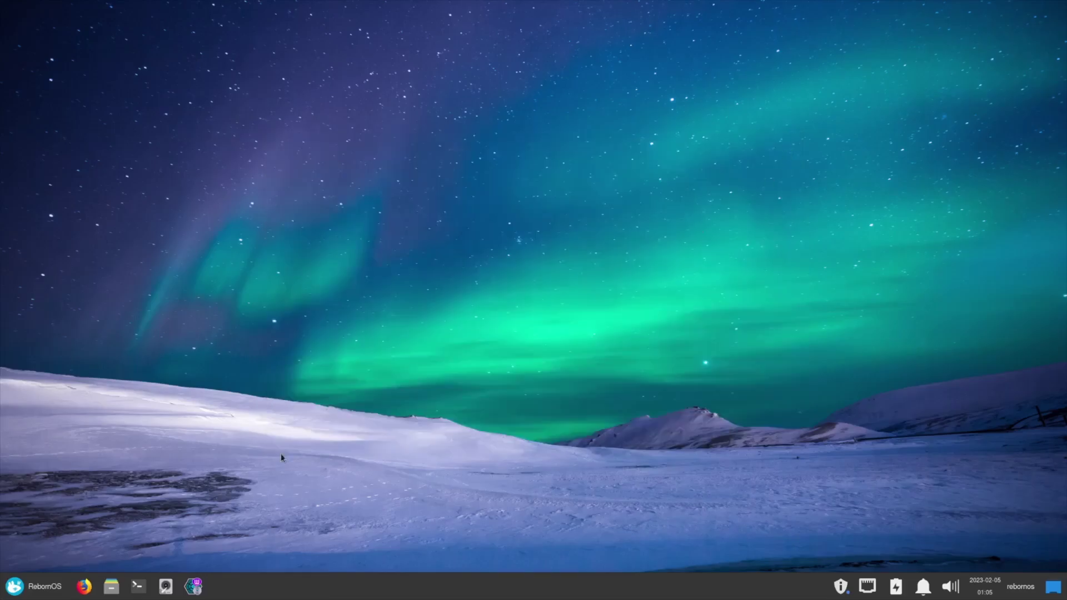
click(16, 587)
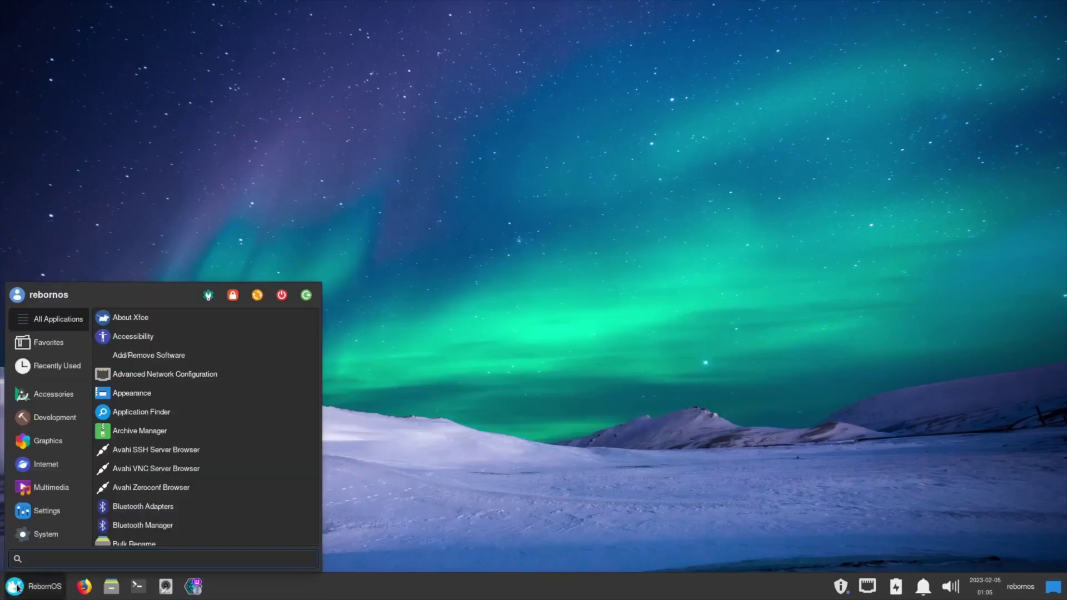
text(soft)
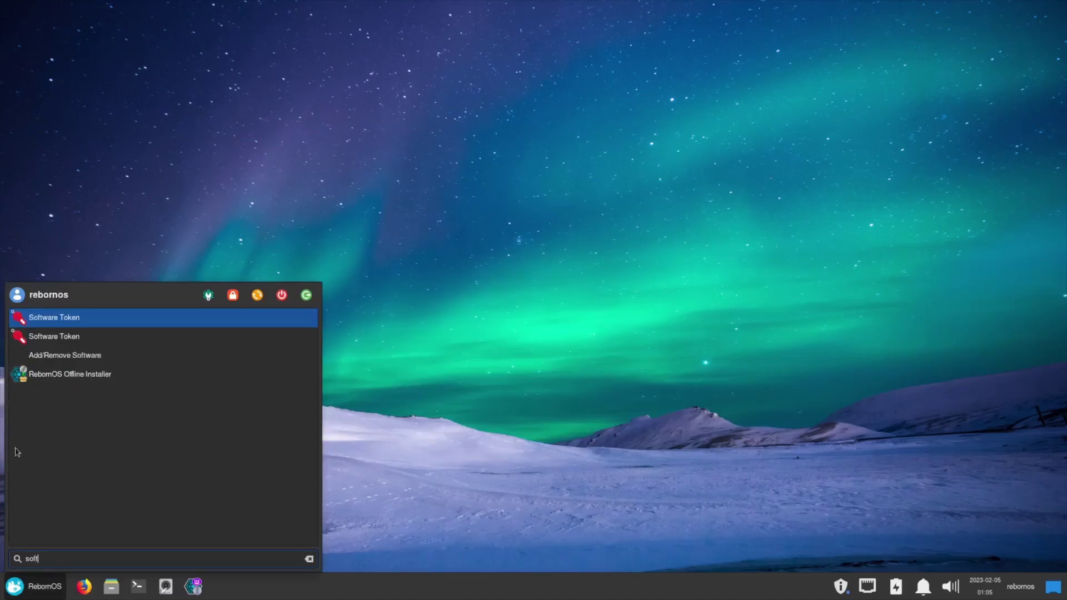
click(80, 360)
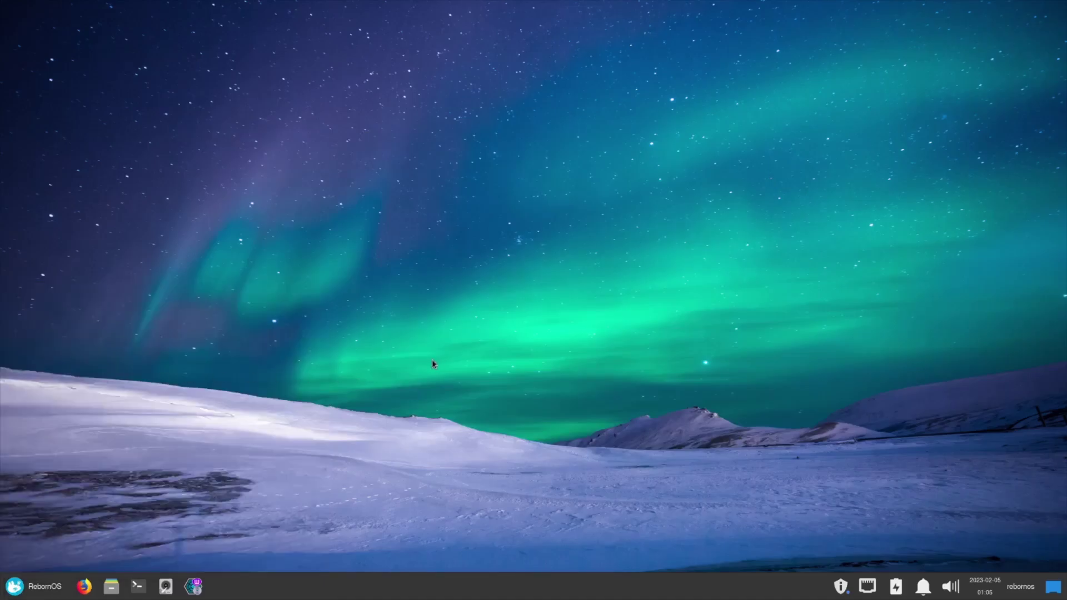
- Search packages for 'krita', then replace it with a 'gimp' search
click(283, 147)
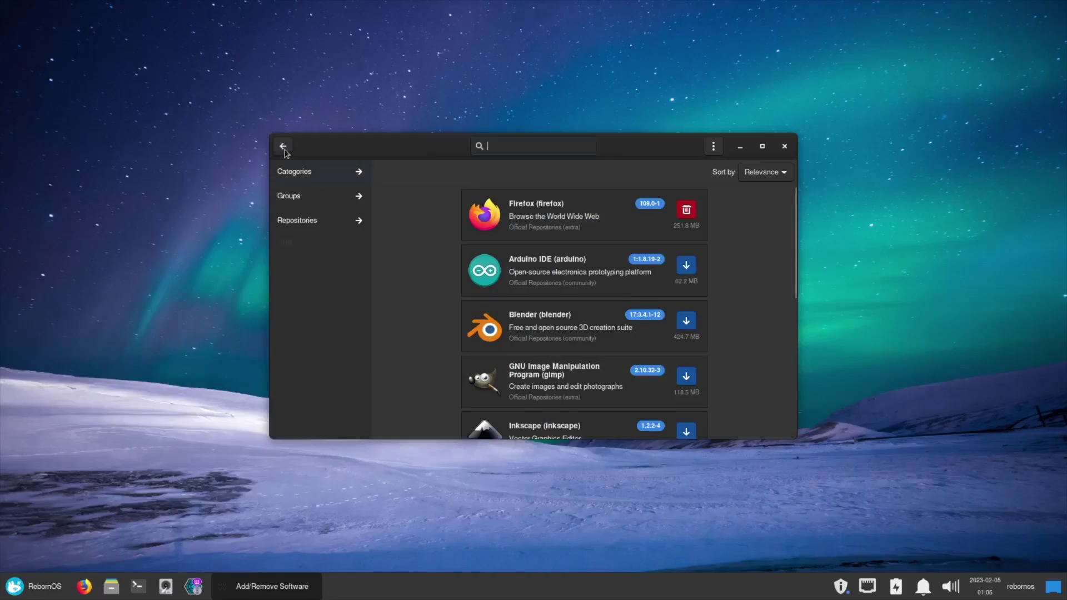
text(krita)
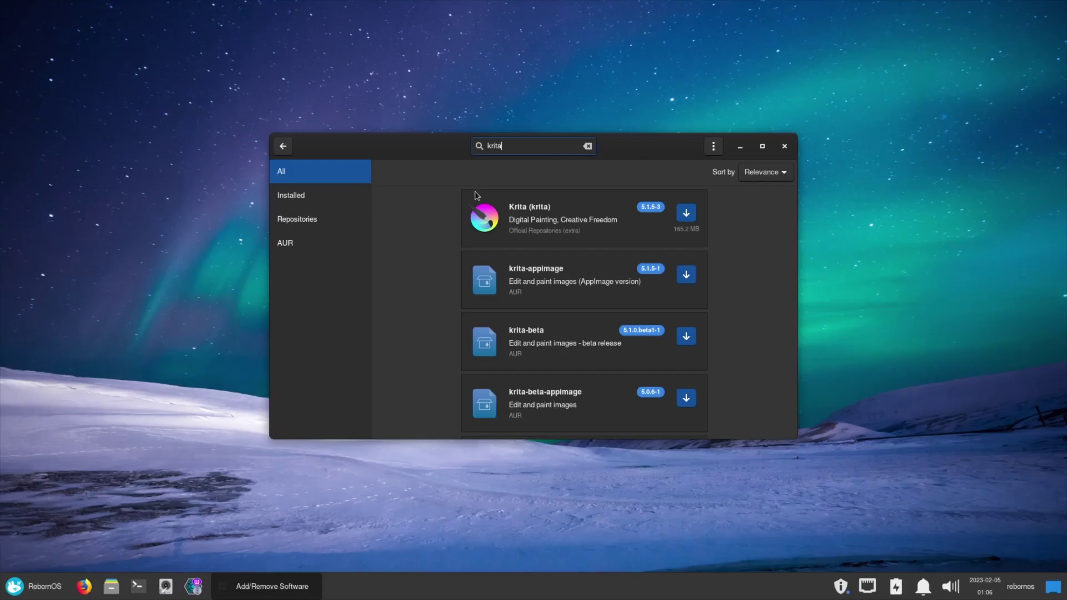
key(BackSpace)
key(BackSpace)
key(BackSpace)
key(BackSpace)
text(gimp)
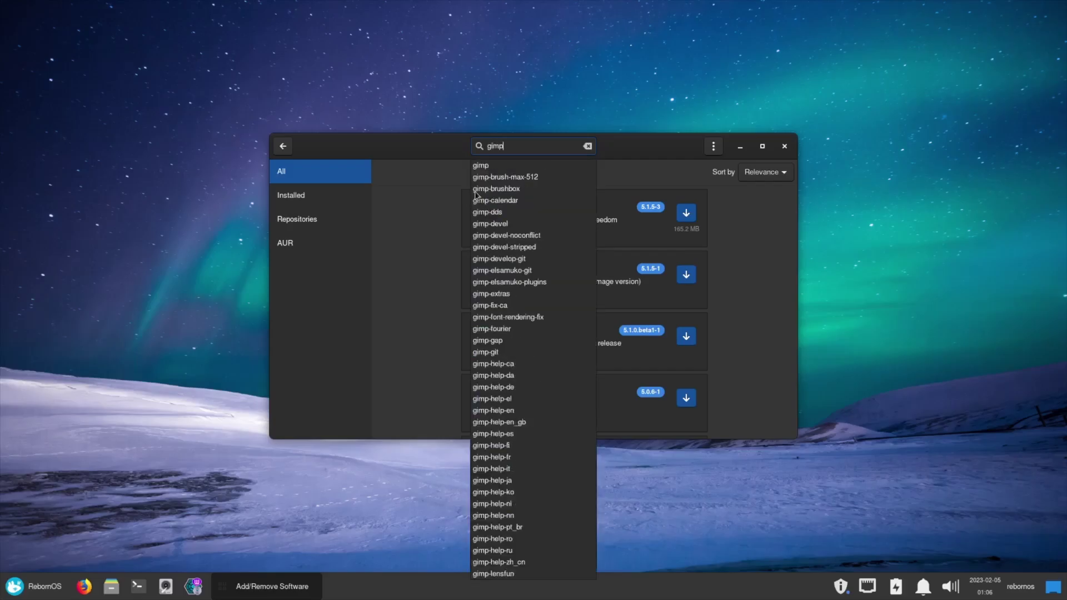
key(Return)
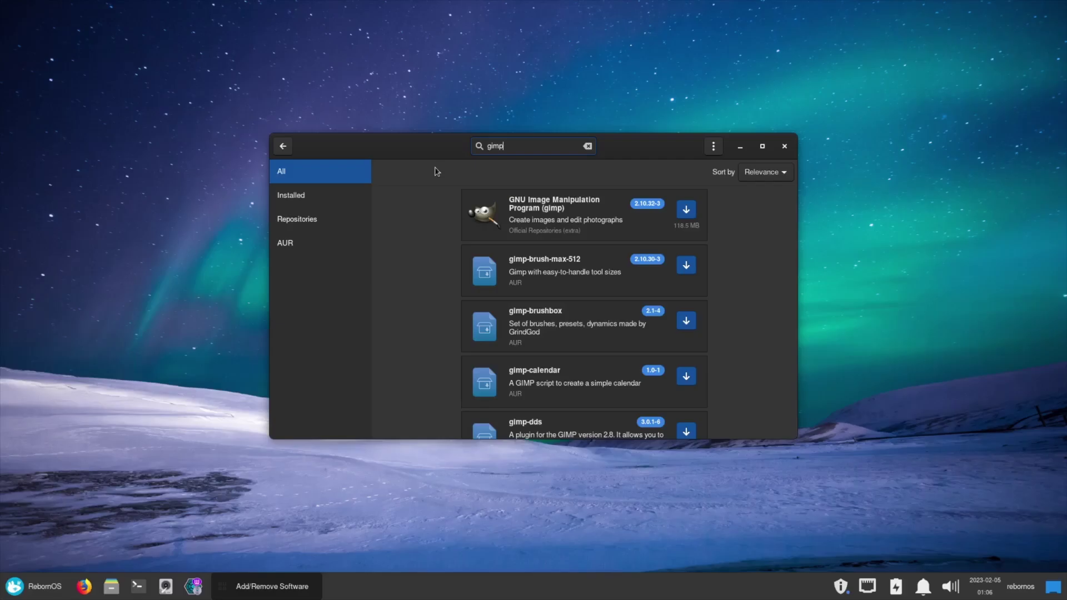
- Close Add/Remove Software and scroll through the Whisker Menu's Settings apps (Accessibility, Appearance, Display, Keyboard)
click(786, 151)
click(14, 587)
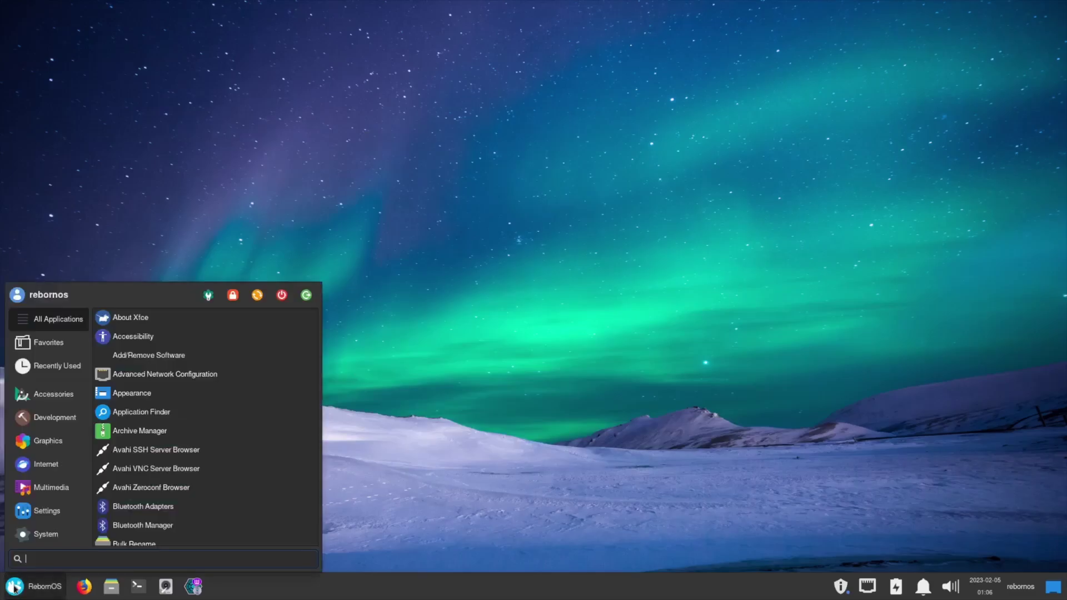
click(57, 517)
scroll(186, 357, down, 1)
scroll(187, 357, down, 5)
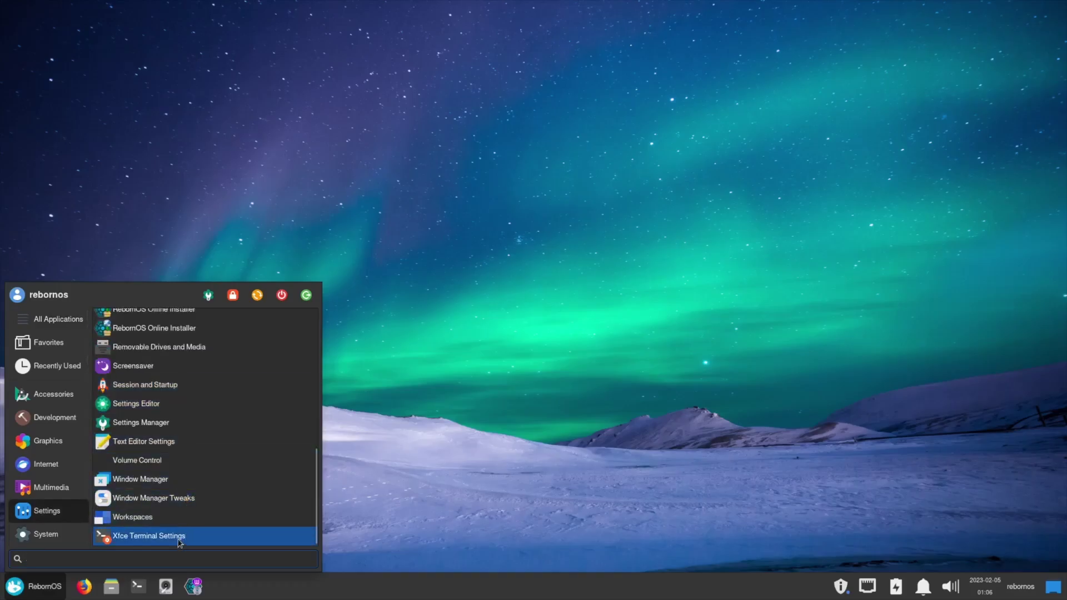
scroll(203, 522, up, 3)
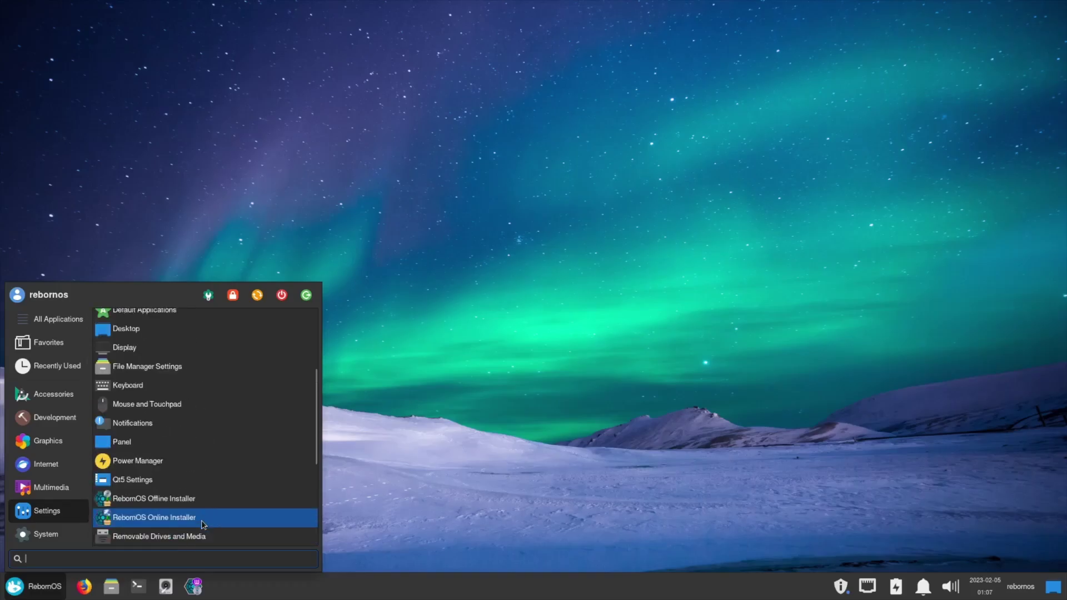
scroll(202, 524, up, 1)
scroll(202, 525, up, 1)
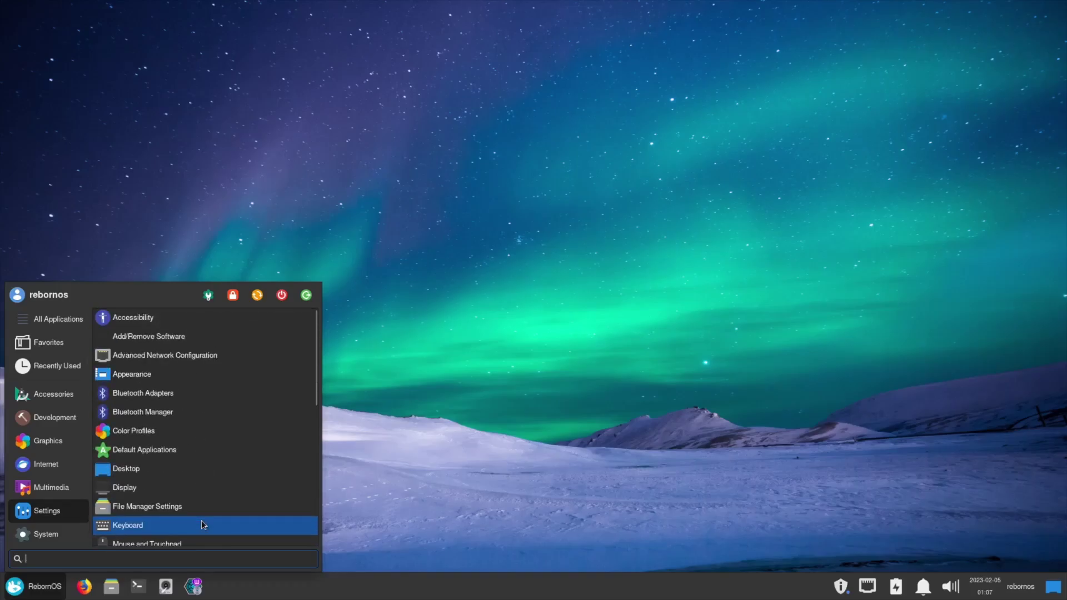
- In a new terminal, try htop, decline the correction to top, then run top
click(138, 586)
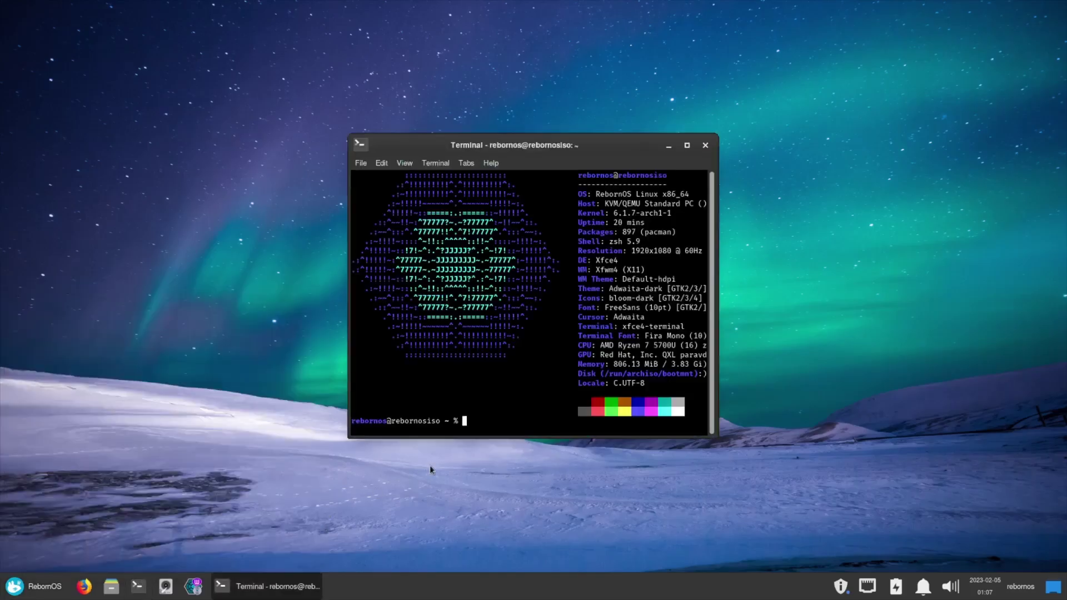
text(htop)
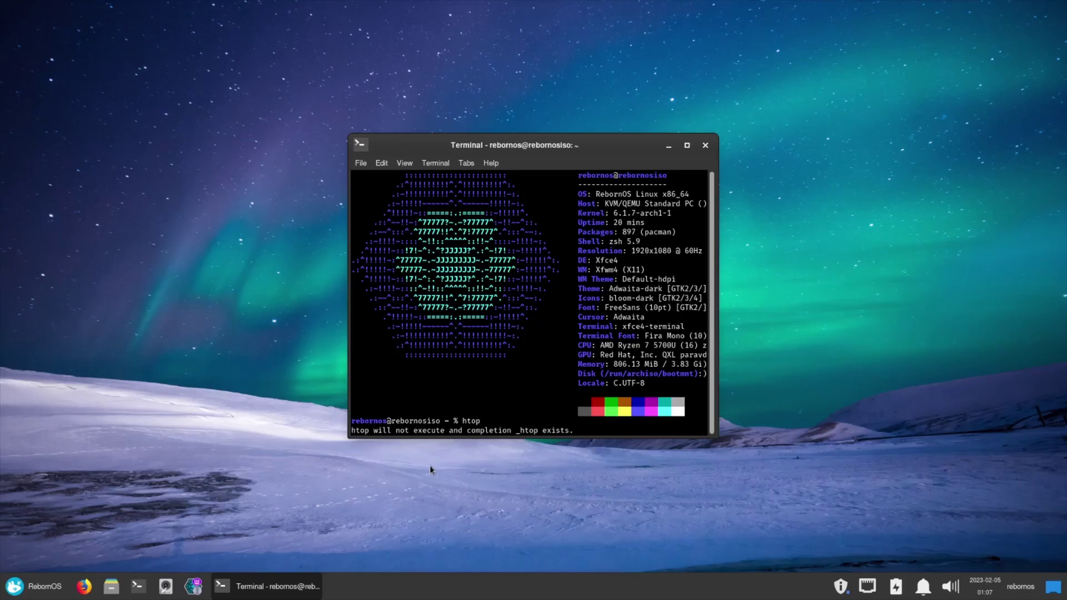
key(Return)
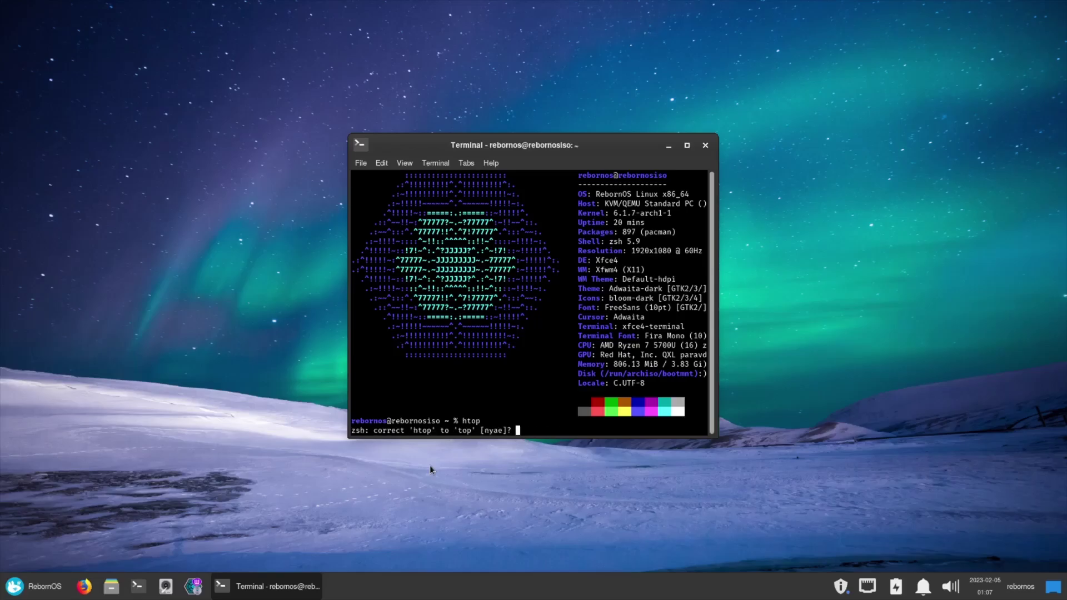
key(n)
key(Return)
text(top)
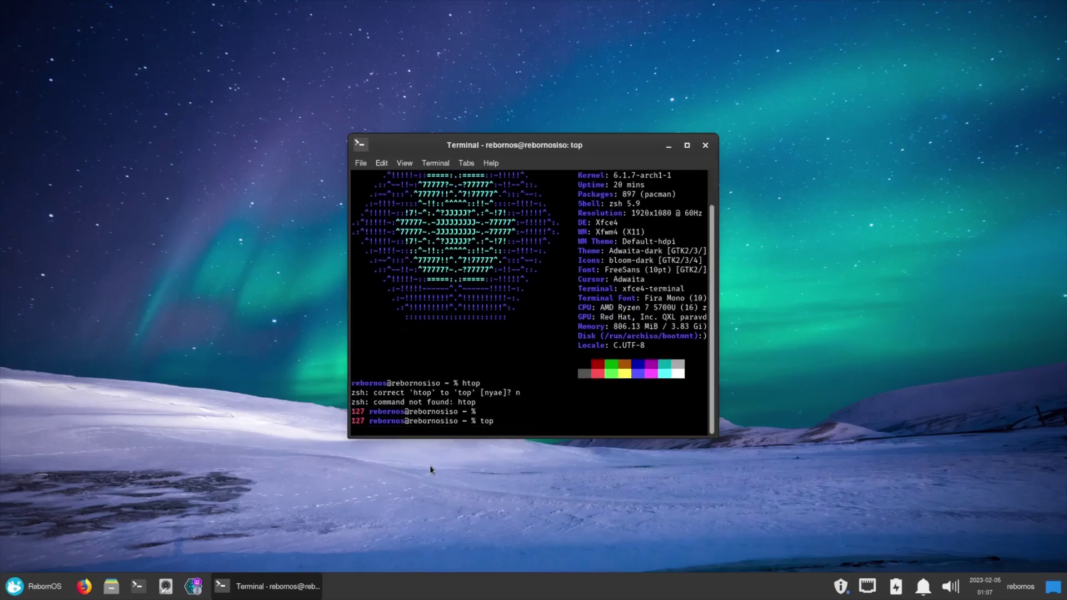
key(Return)
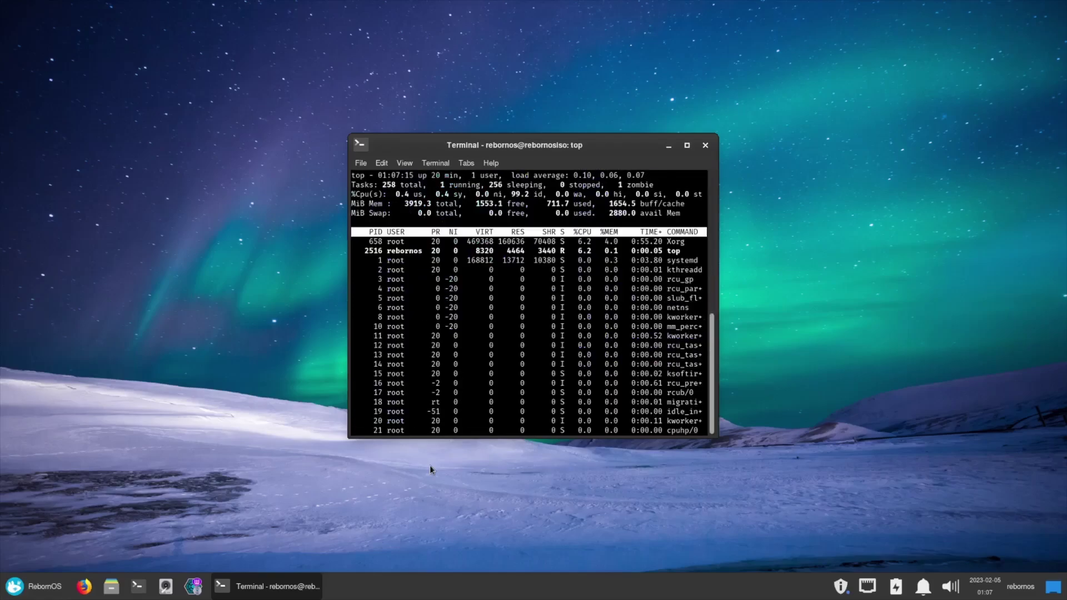
- Maximize the terminal, enlarge the text twice with Ctrl++, then close the window
click(686, 146)
key(ctrl+plus)
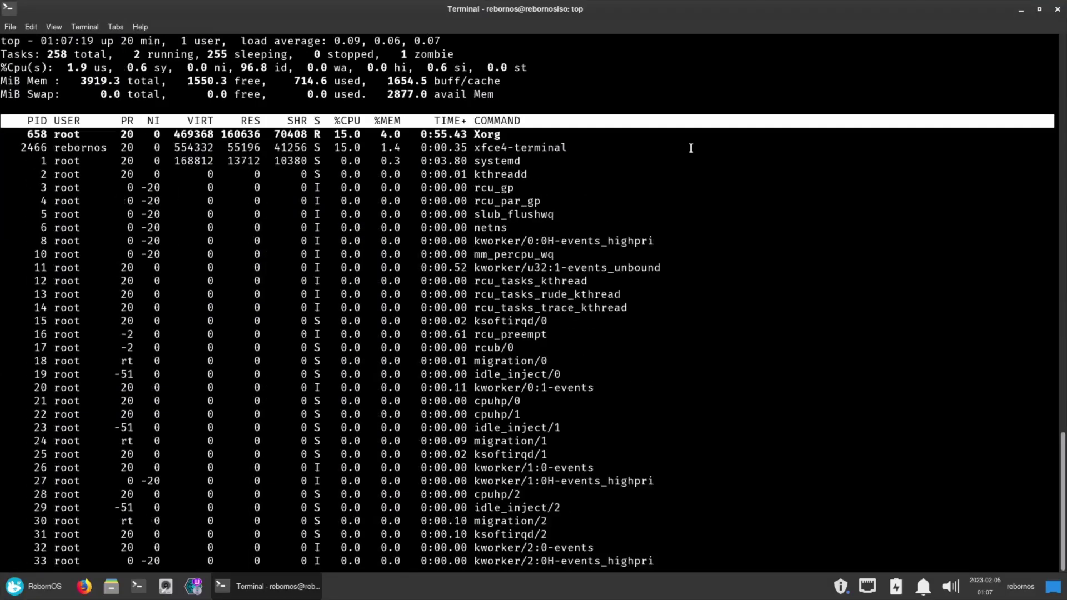
key(ctrl+plus)
key(ctrl+plus)
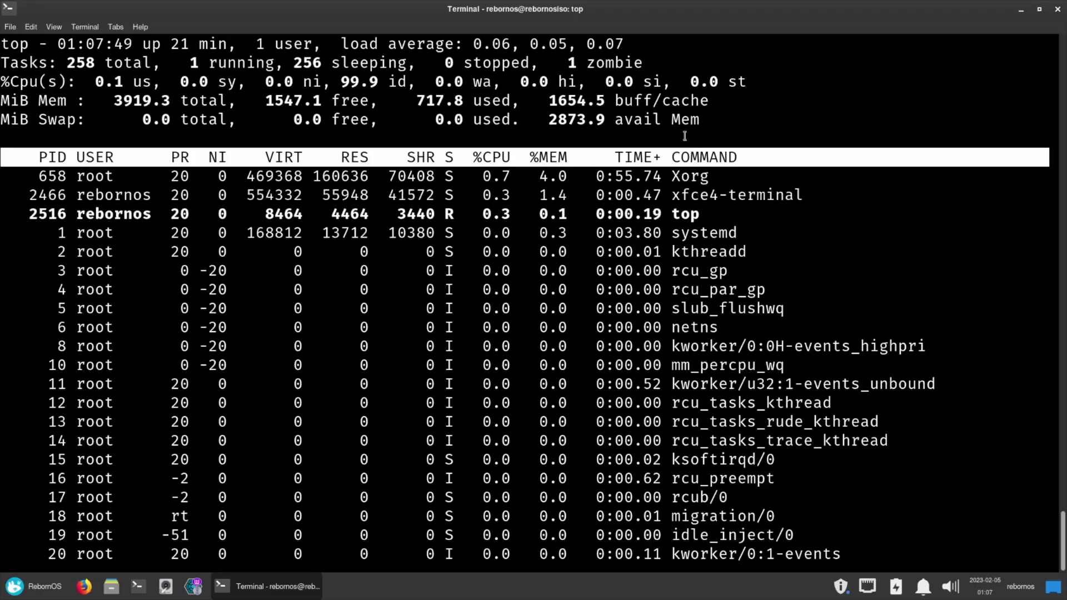
click(1057, 10)
- Confirm closing the terminal, then browse the Accessories, Development, Graphics, Internet and Multimedia menu categories
click(567, 356)
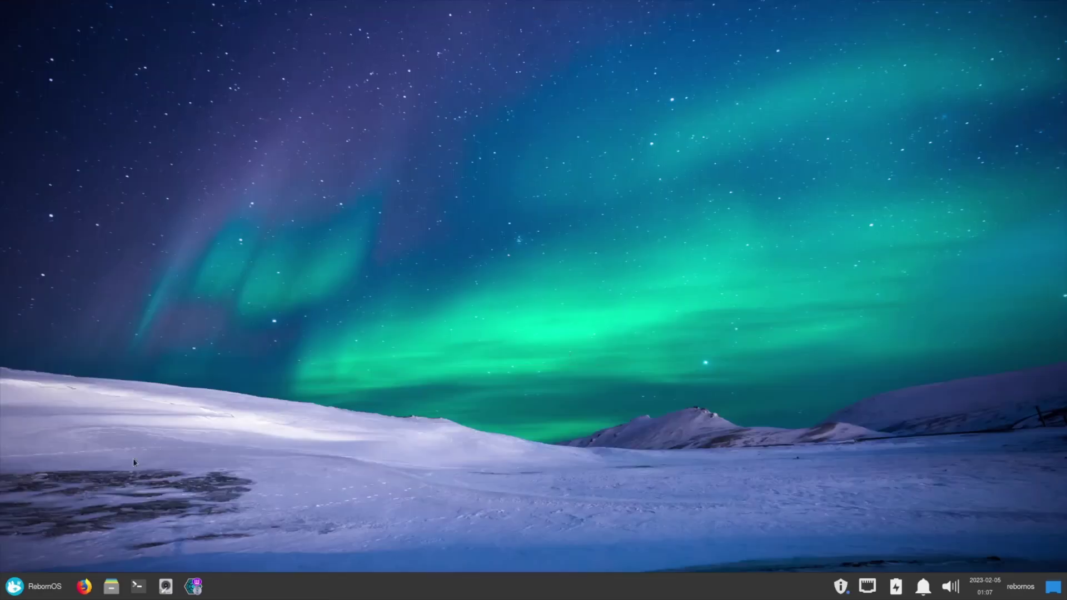
click(17, 585)
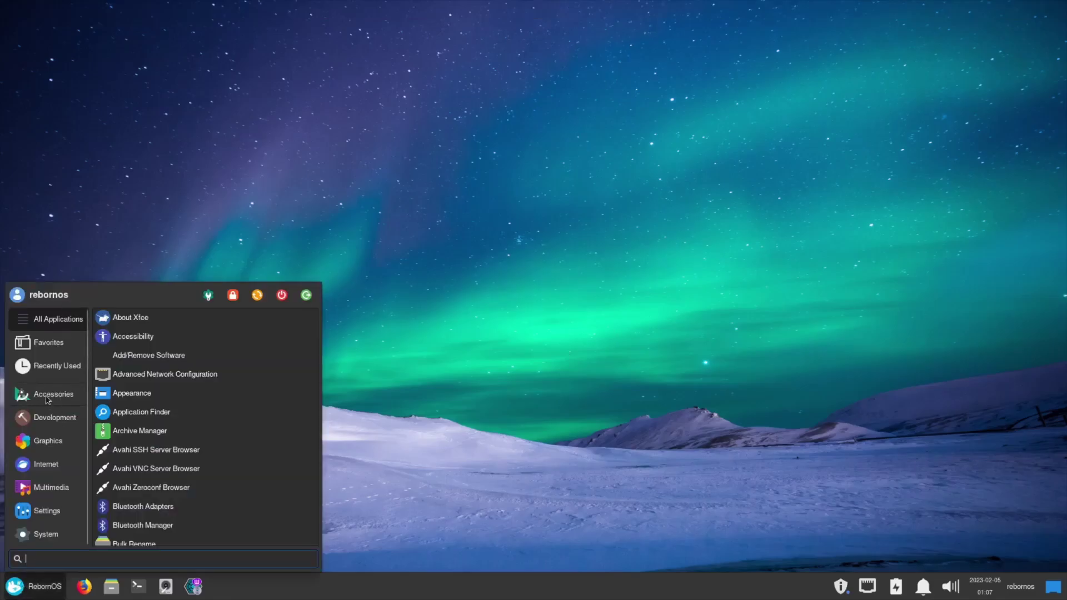
scroll(159, 336, down, 5)
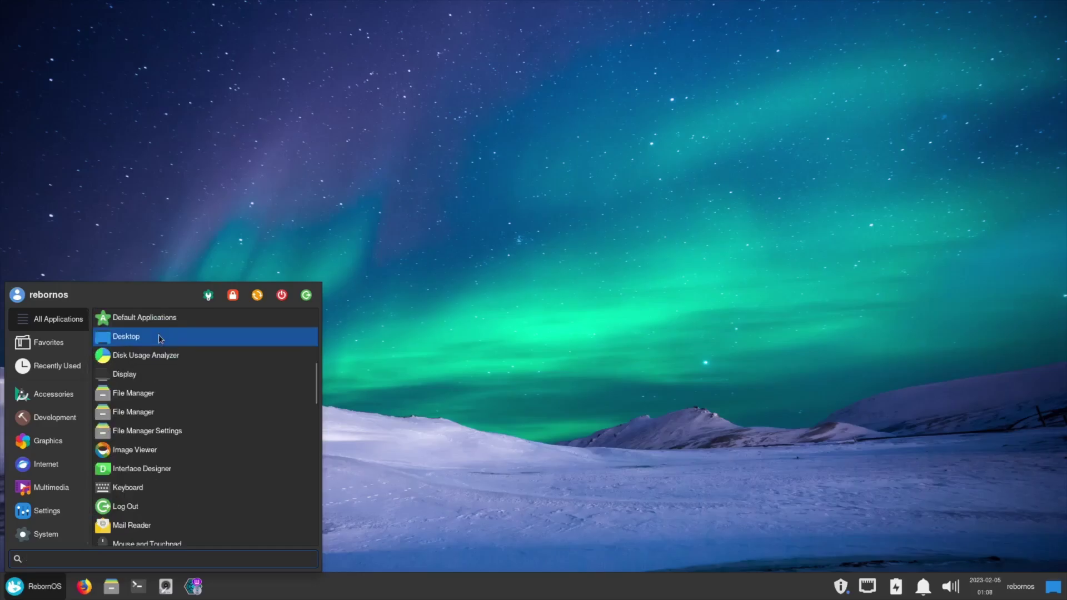
scroll(160, 339, down, 7)
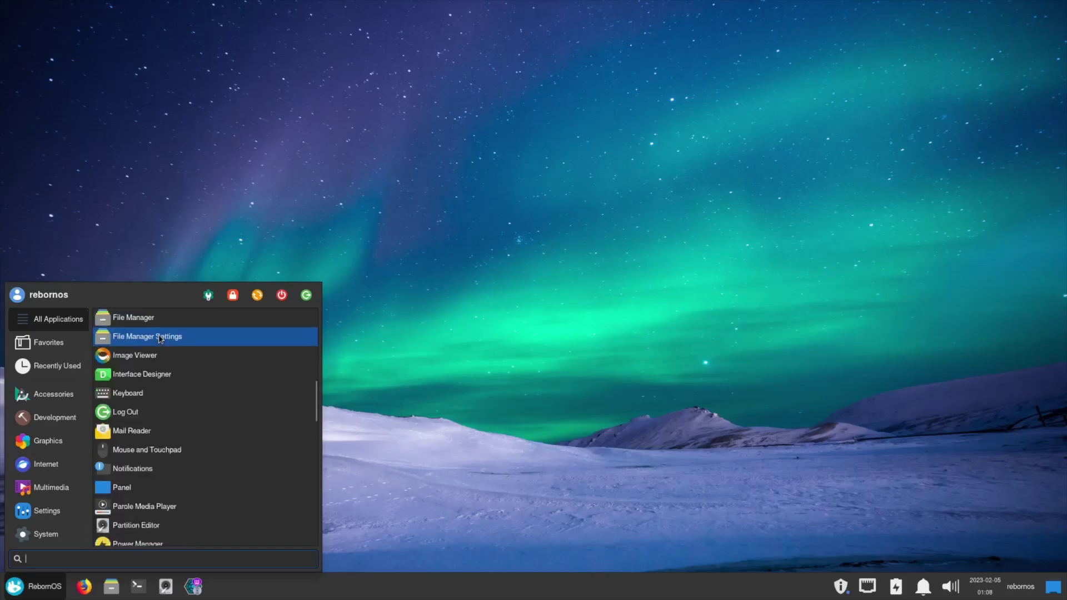
click(56, 394)
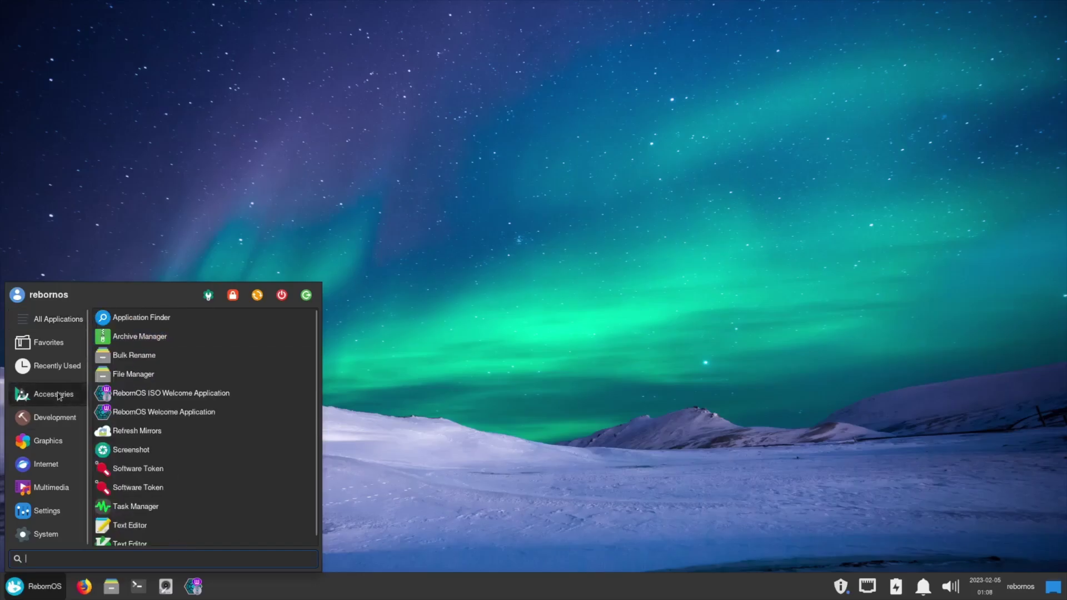
click(55, 417)
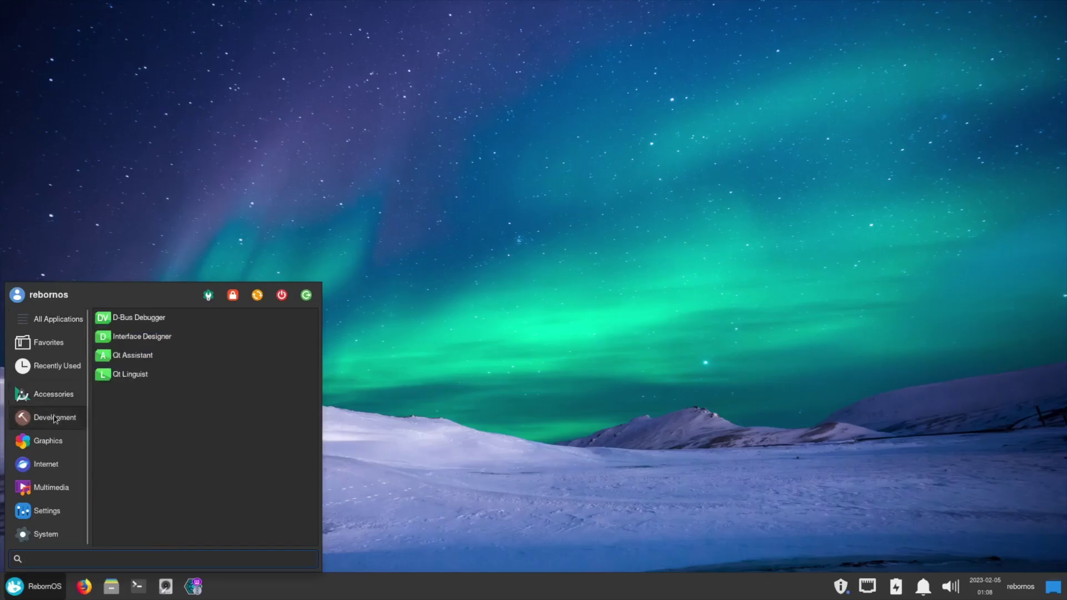
click(54, 448)
click(53, 469)
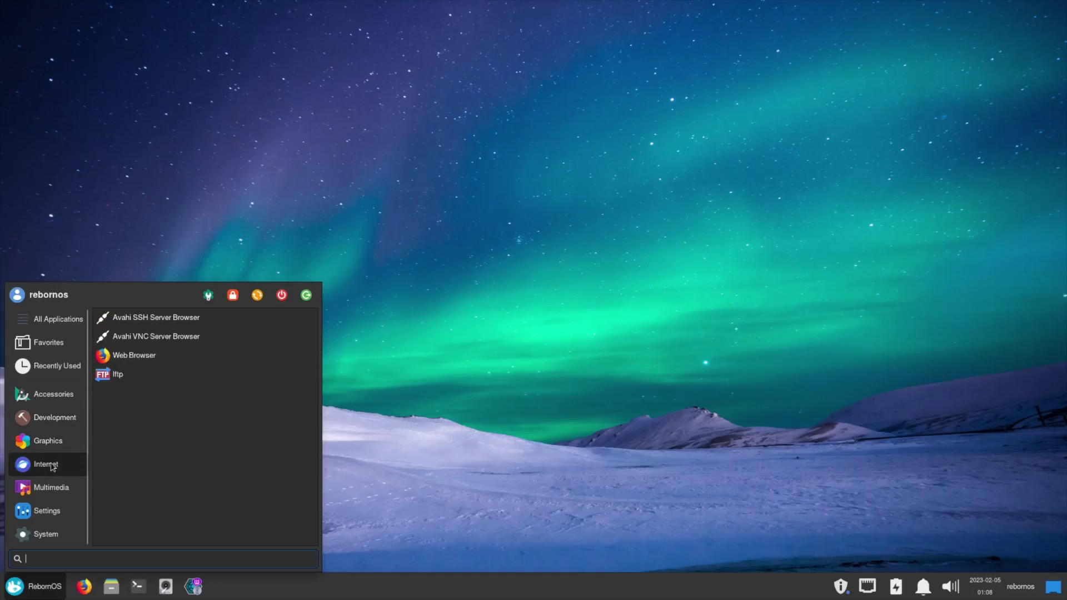
click(53, 488)
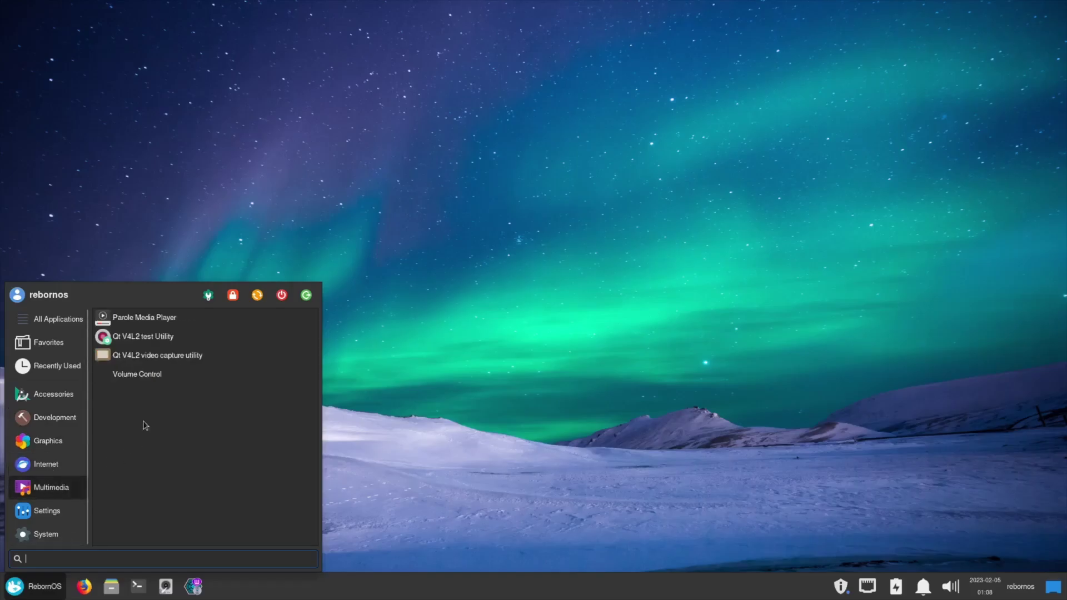
- Scroll through the Settings apps, view the System apps, then dismiss the menu
click(64, 511)
scroll(189, 400, down, 3)
scroll(189, 399, down, 3)
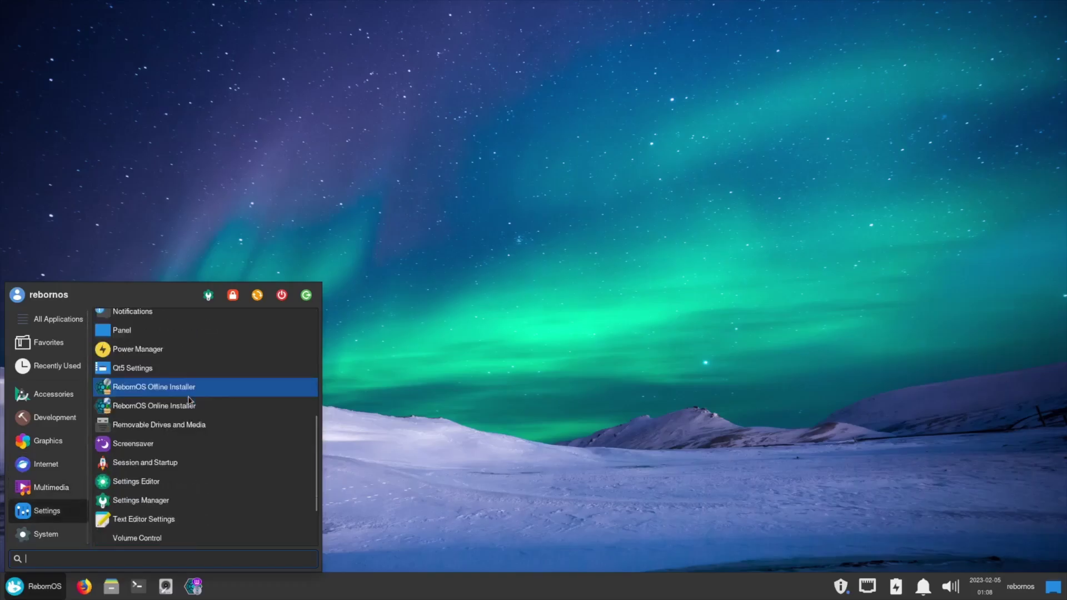
scroll(189, 400, up, 3)
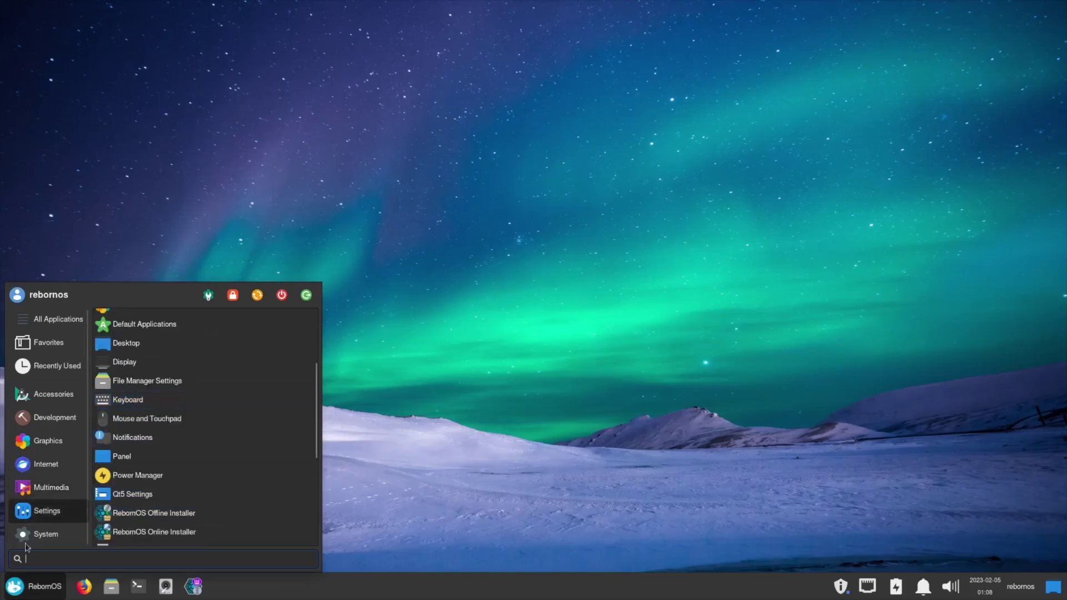
click(46, 535)
click(404, 365)
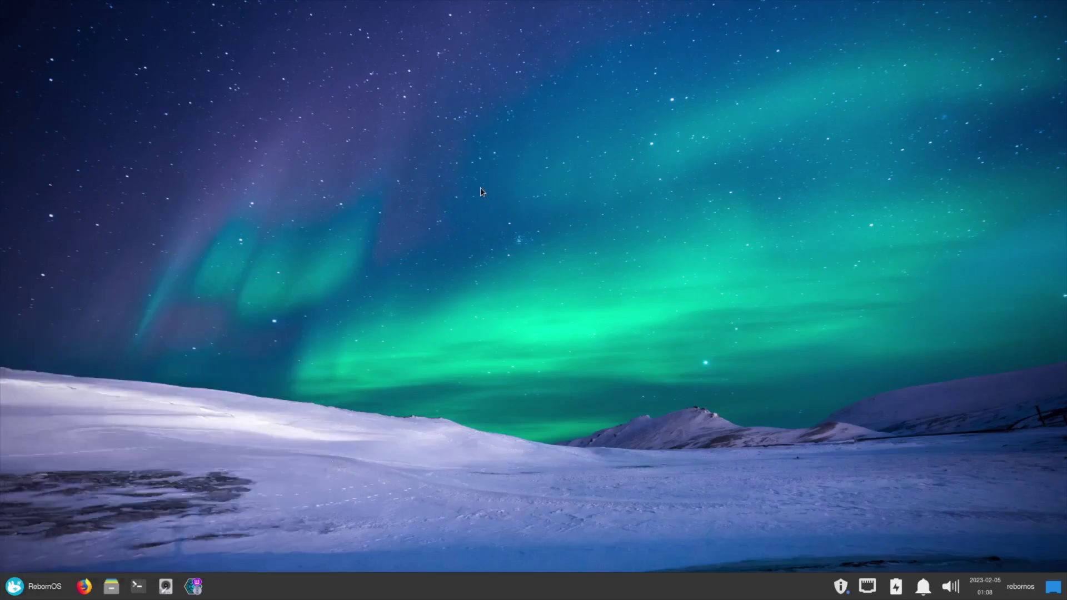
right_click(480, 189)
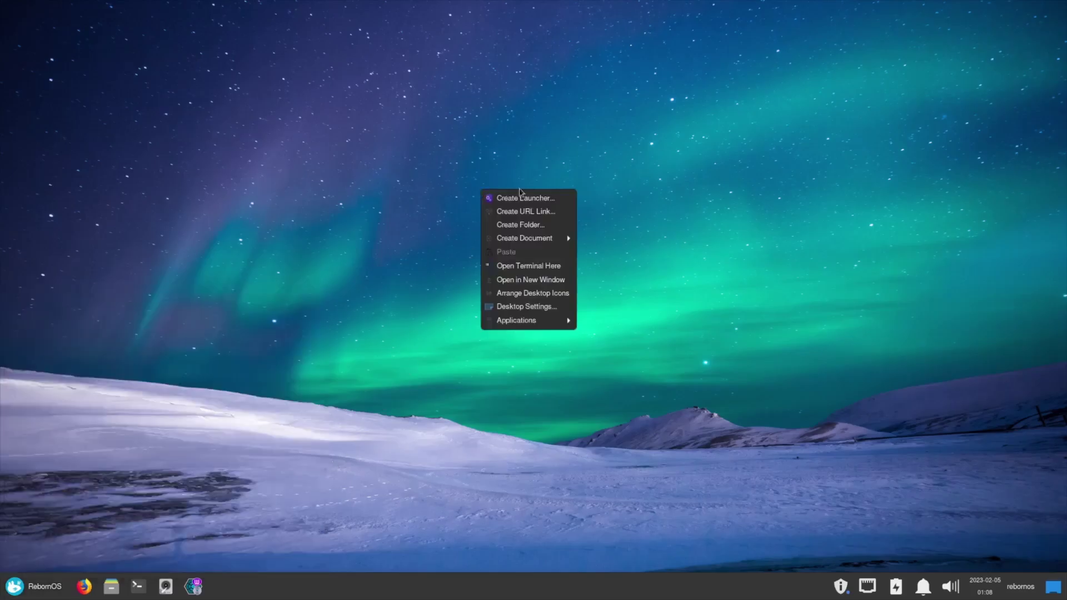
click(536, 309)
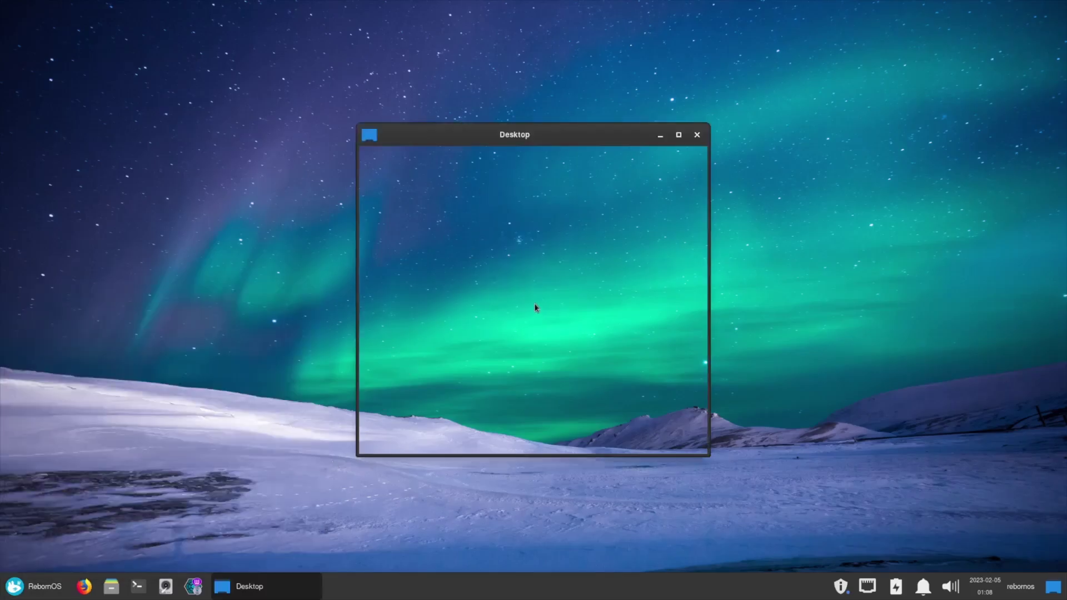
click(440, 165)
click(481, 164)
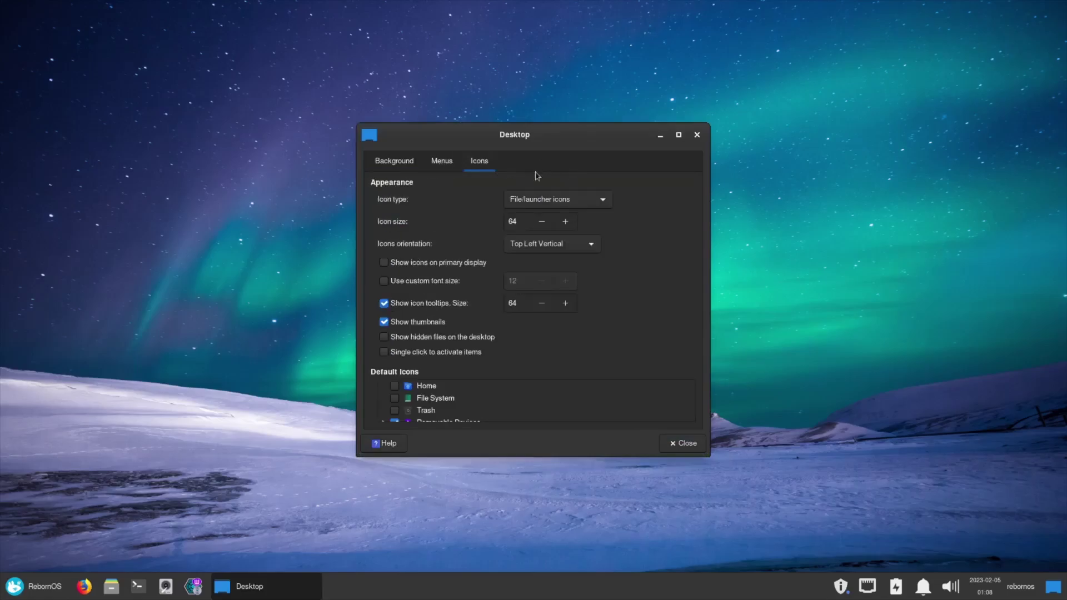
click(697, 134)
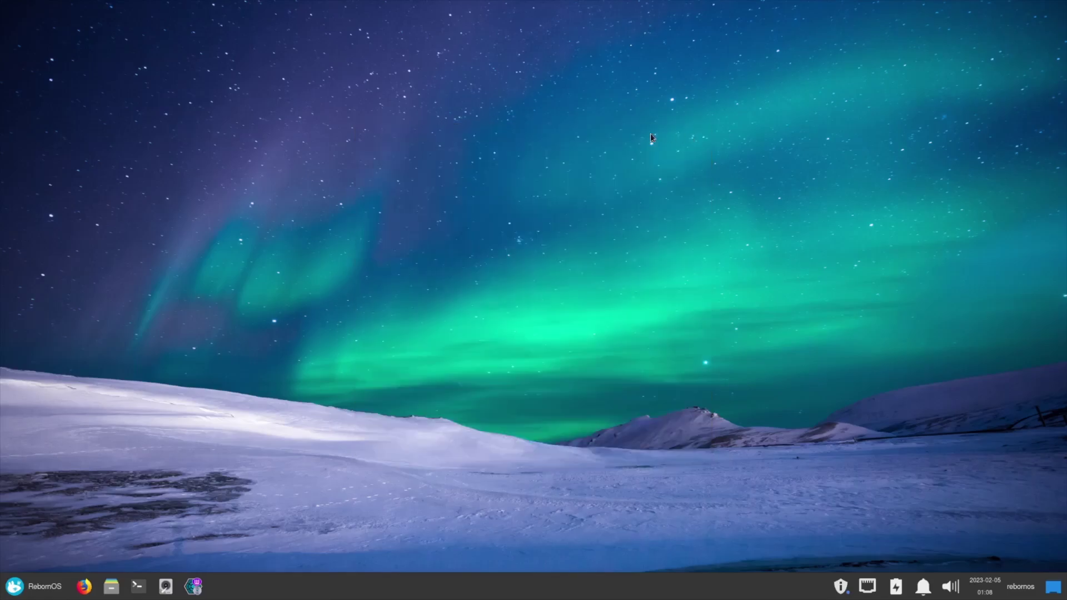
right_click(631, 132)
mouse_move(691, 268)
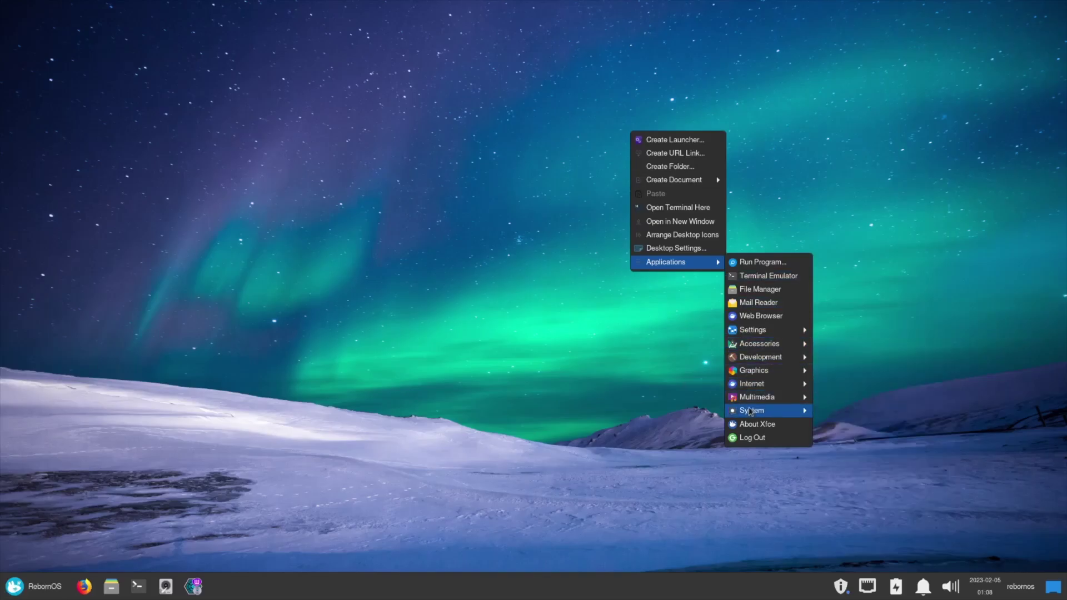
mouse_move(753, 405)
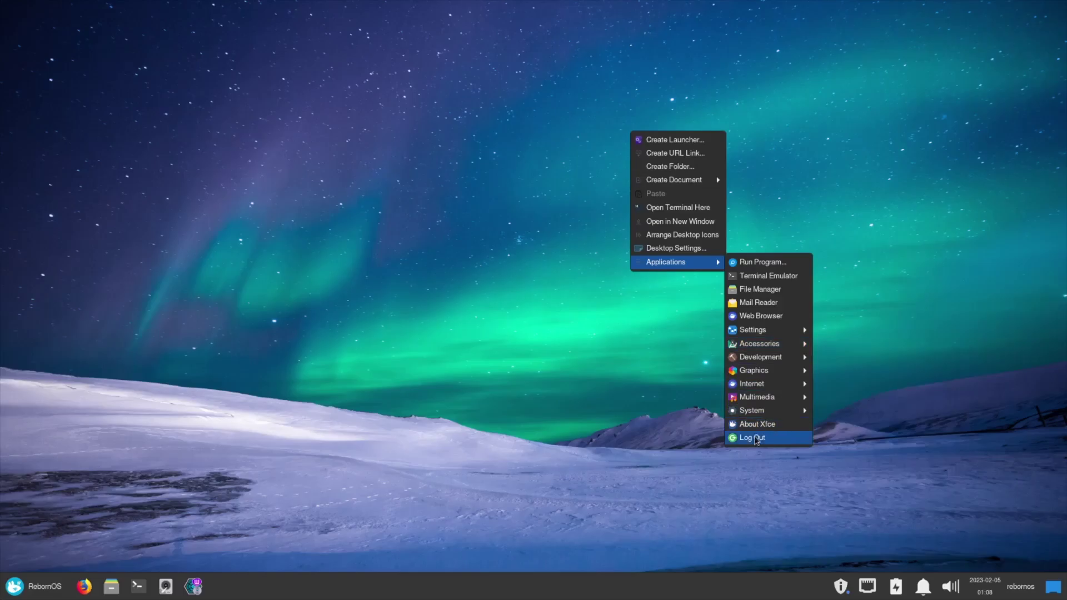
click(806, 161)
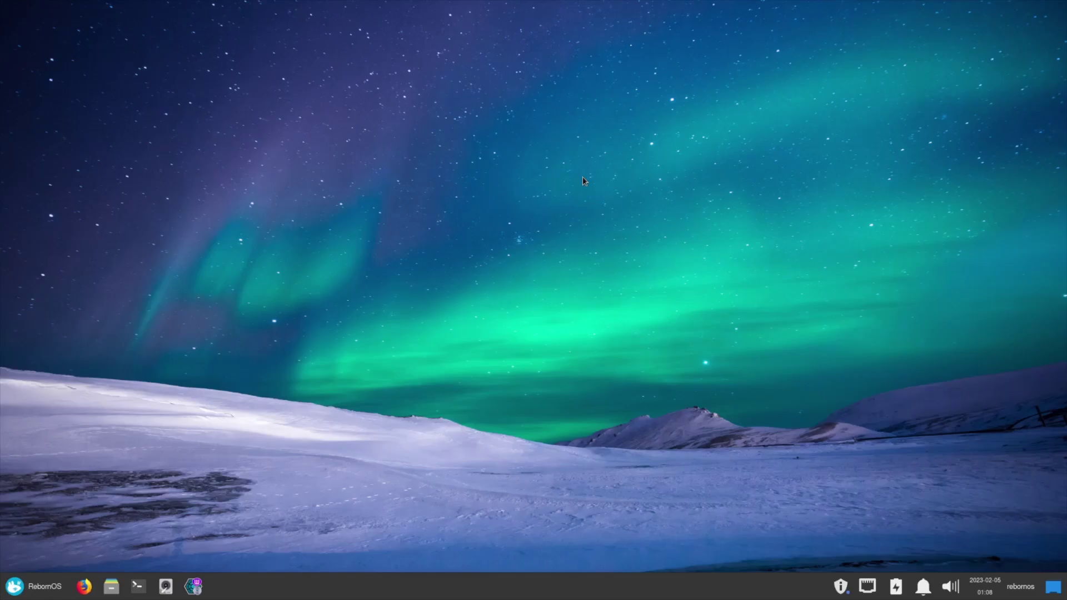
- Launch Firefox maximized, close the Privacy Notice tab, and search for 'distrowatch'
click(84, 586)
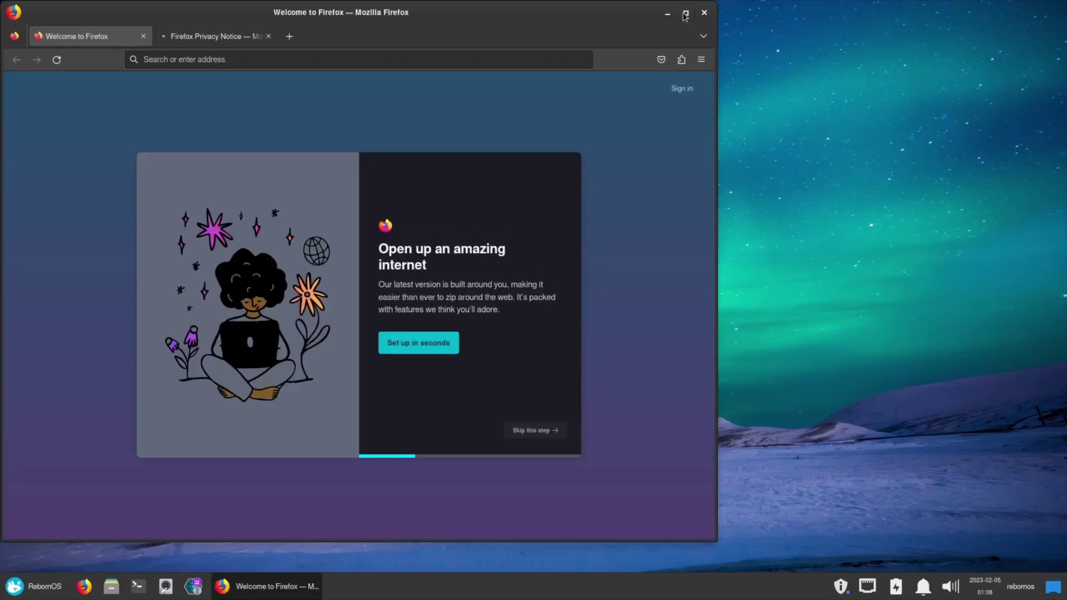
double_click(423, 11)
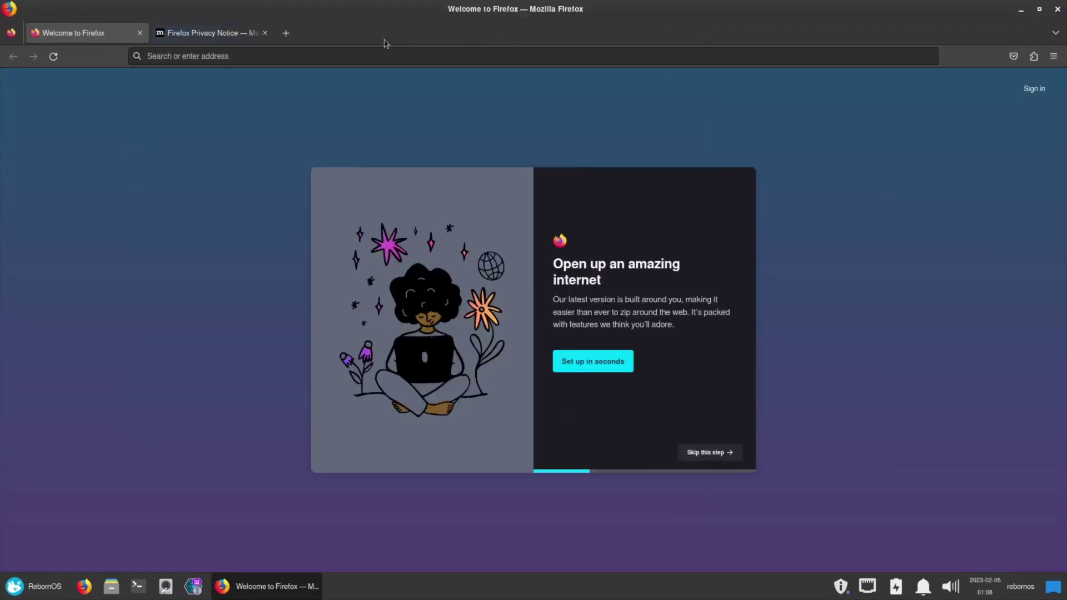
click(264, 33)
click(235, 55)
text(distrowatch)
key(Return)
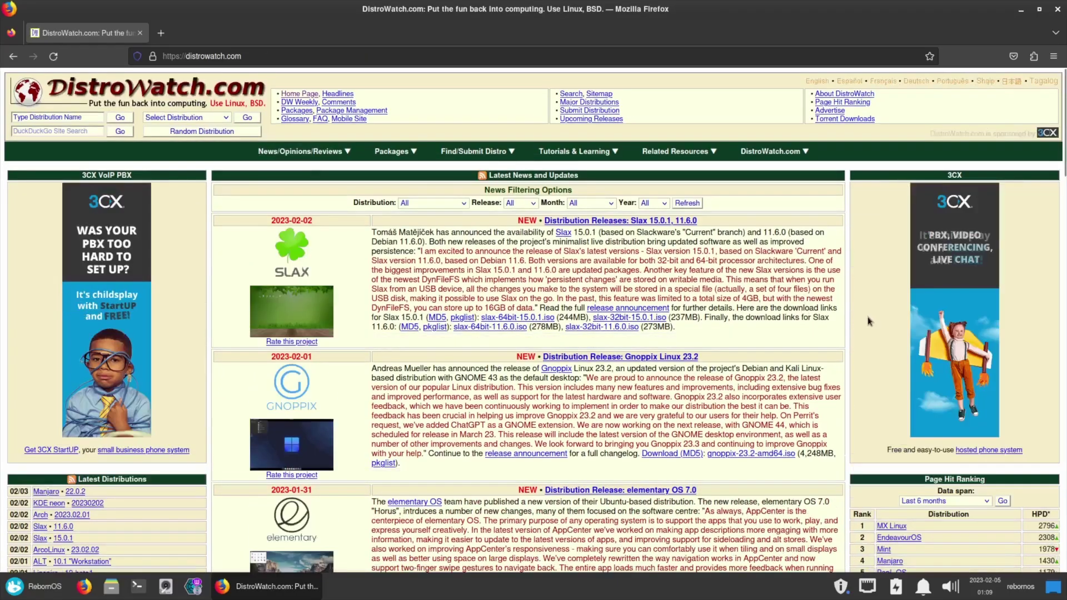
- Scroll down DistroWatch and open MX Linux from the Page Hit Ranking
scroll(943, 405, down, 1)
scroll(943, 405, down, 3)
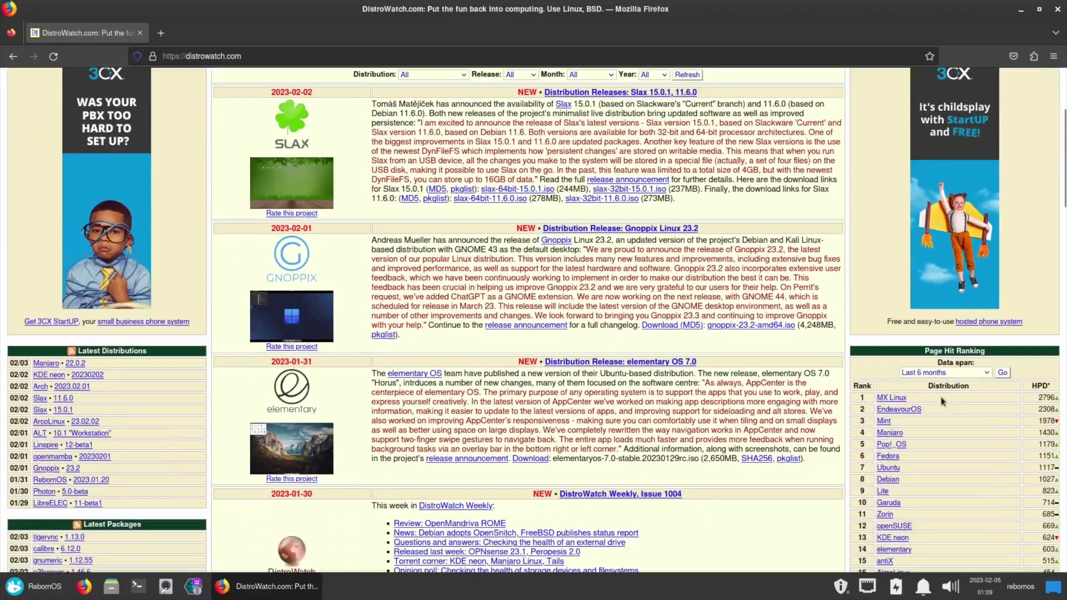
scroll(940, 395, down, 2)
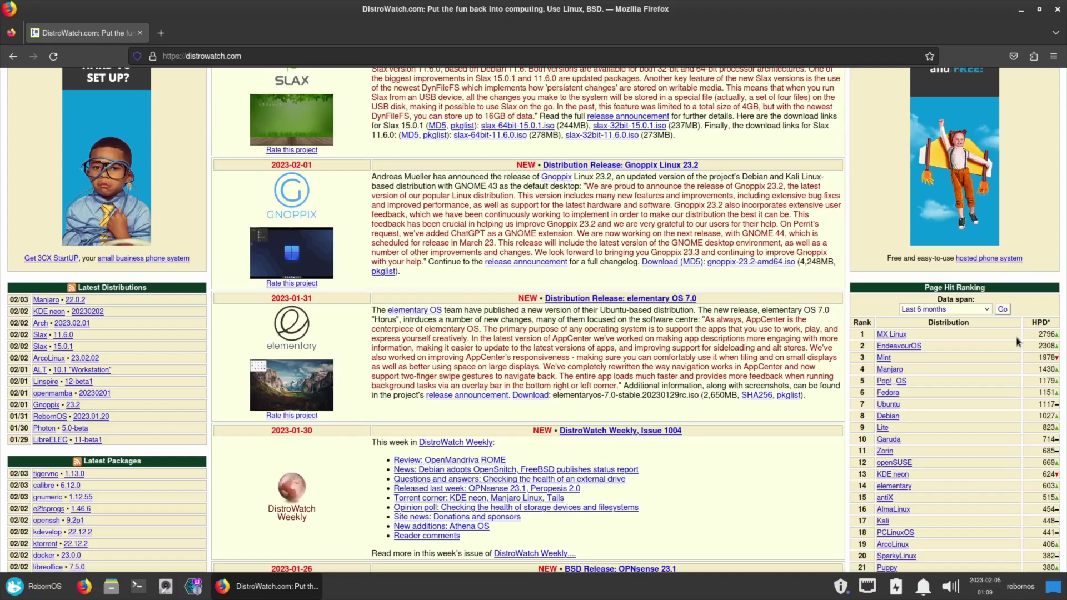
click(892, 335)
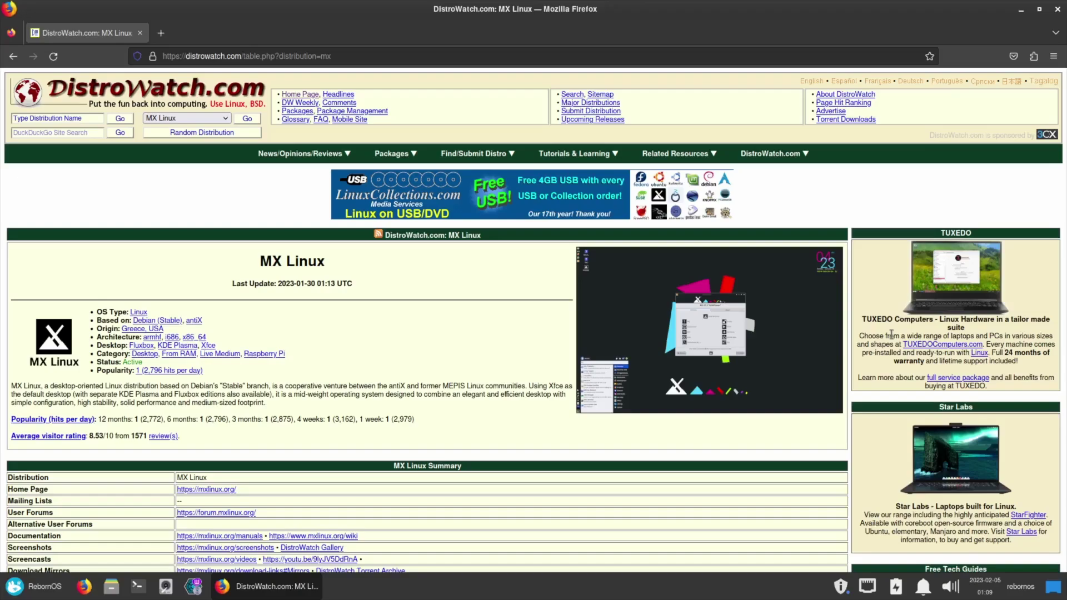
- Return to the DistroWatch home page and close Firefox
click(12, 56)
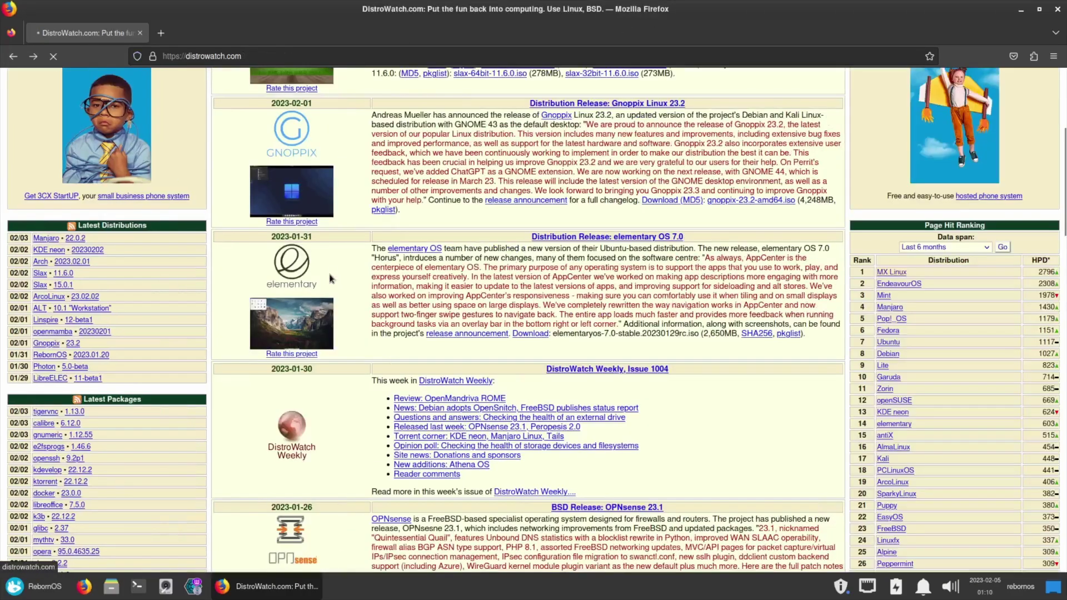
scroll(383, 286, down, 7)
scroll(395, 288, up, 15)
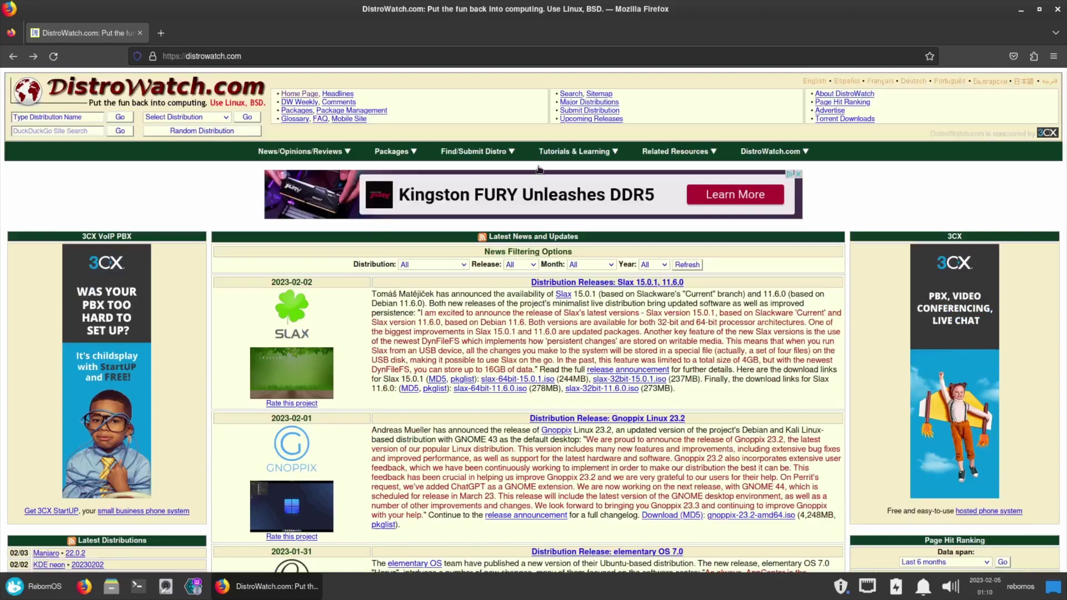
click(1056, 10)
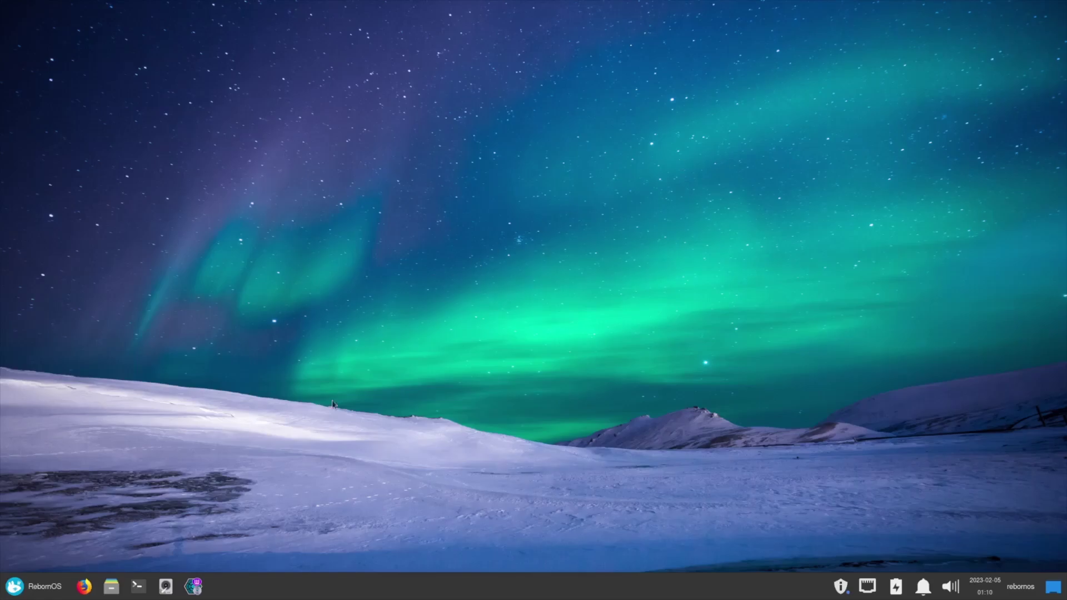
click(32, 586)
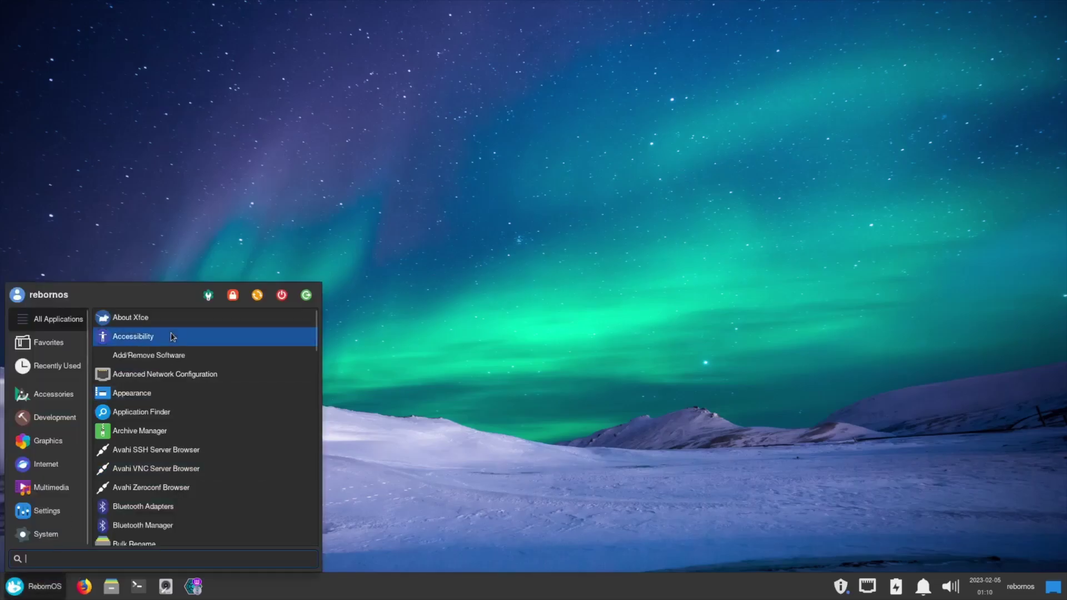
scroll(174, 389, down, 10)
scroll(174, 395, down, 8)
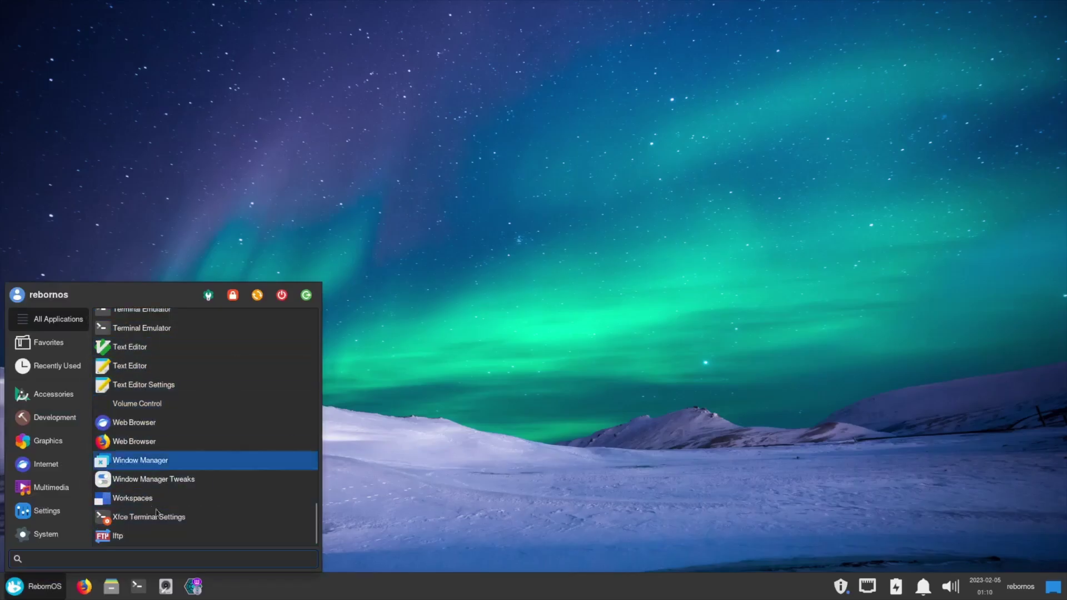
click(201, 479)
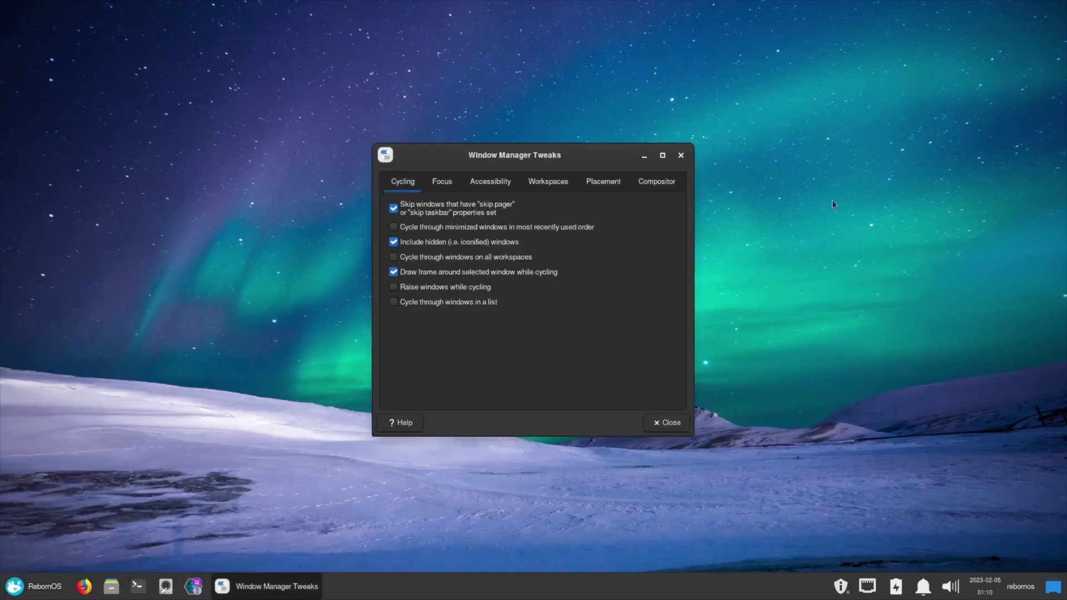
click(444, 188)
click(486, 186)
click(545, 186)
click(604, 188)
key(alt+F4)
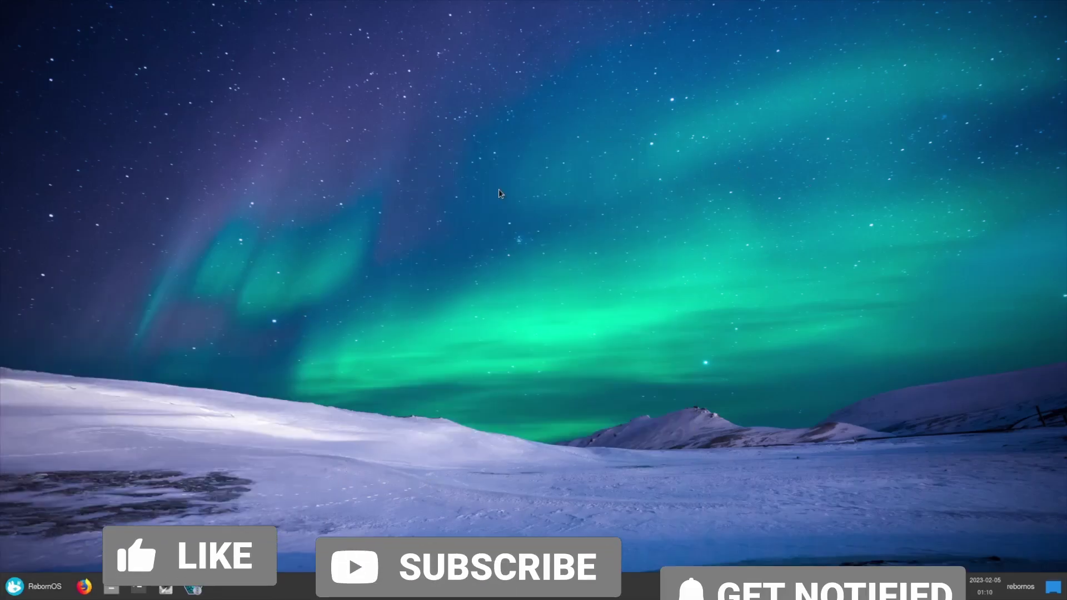